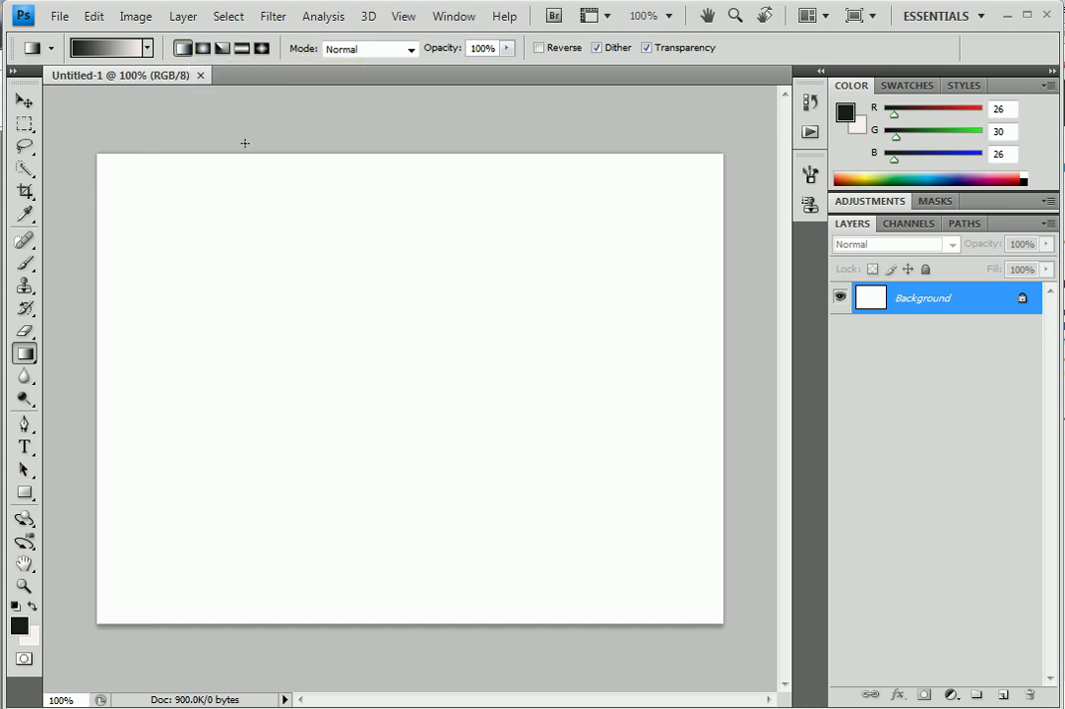
Recolor the gradient's left end stop to a muted dark green (607755).
{"action": "left_click", "coordinate": [110, 49]}
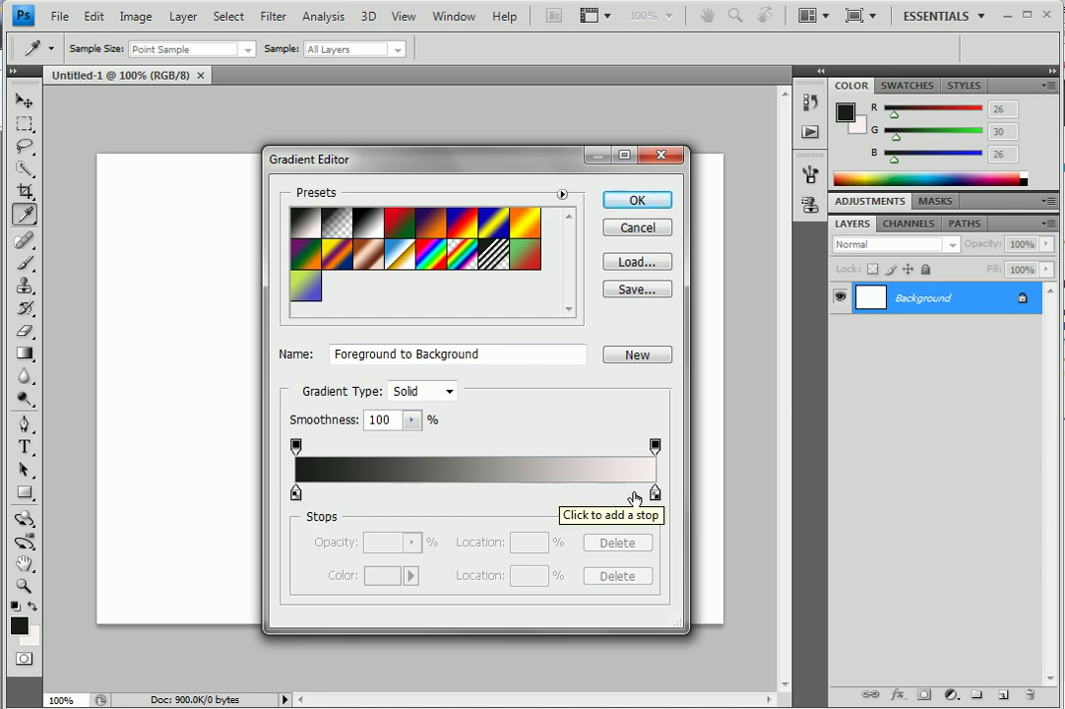
{"action": "double_click", "coordinate": [298, 495]}
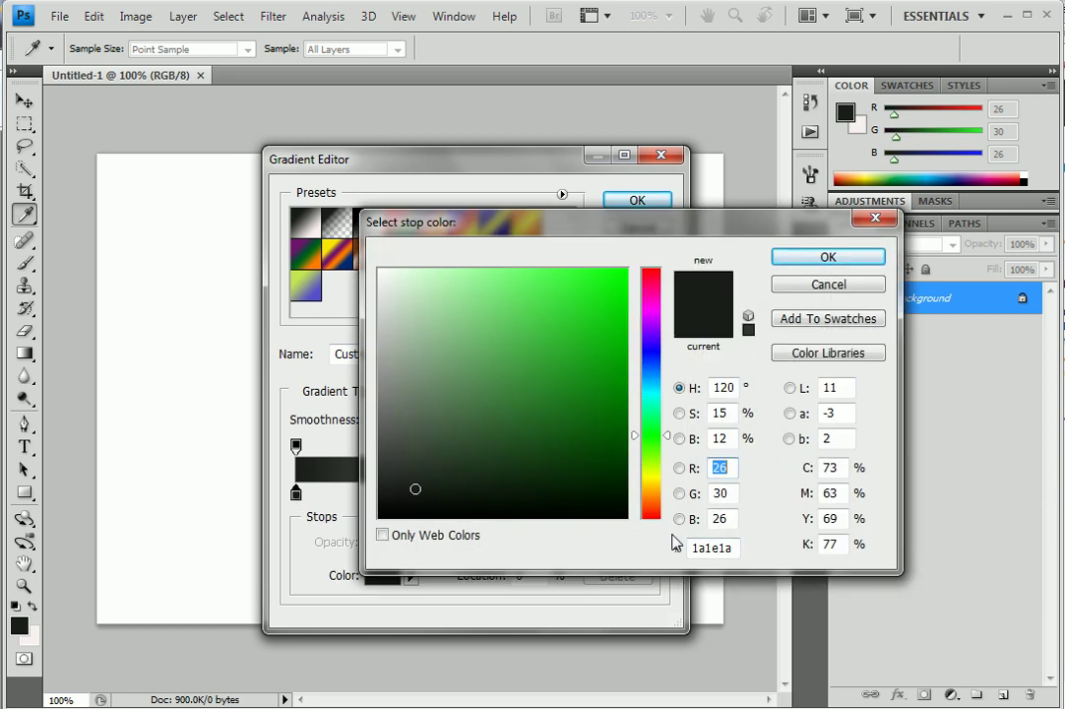
{"action": "left_click", "coordinate": [650, 308]}
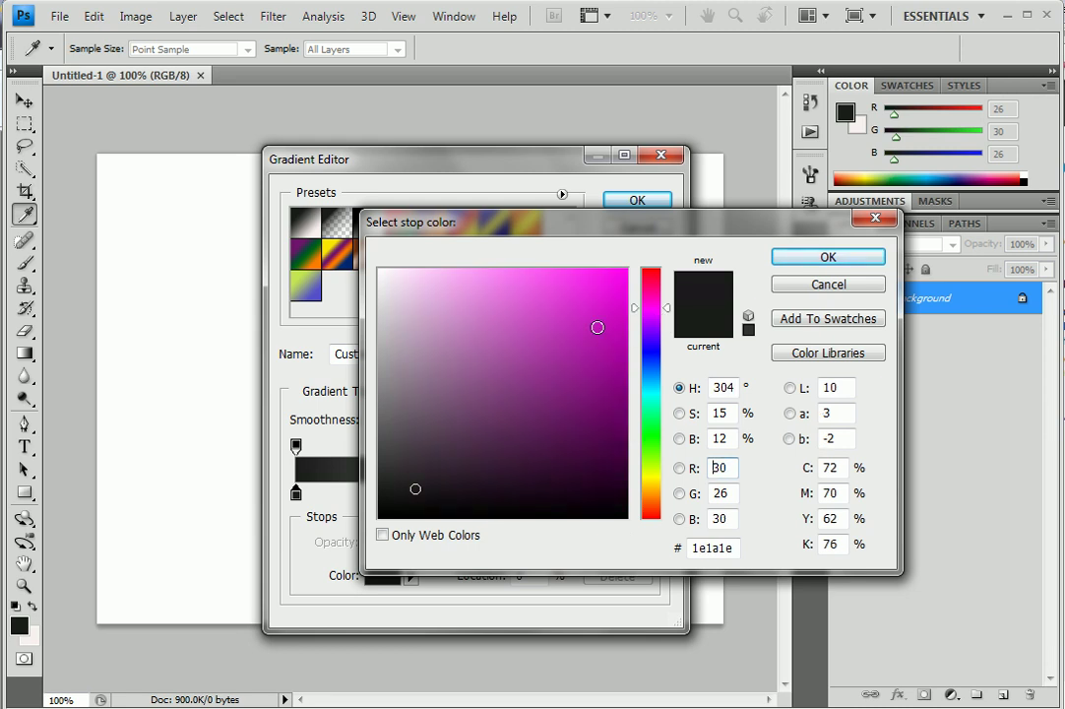
{"action": "left_click", "coordinate": [500, 322]}
{"action": "left_click", "coordinate": [650, 484]}
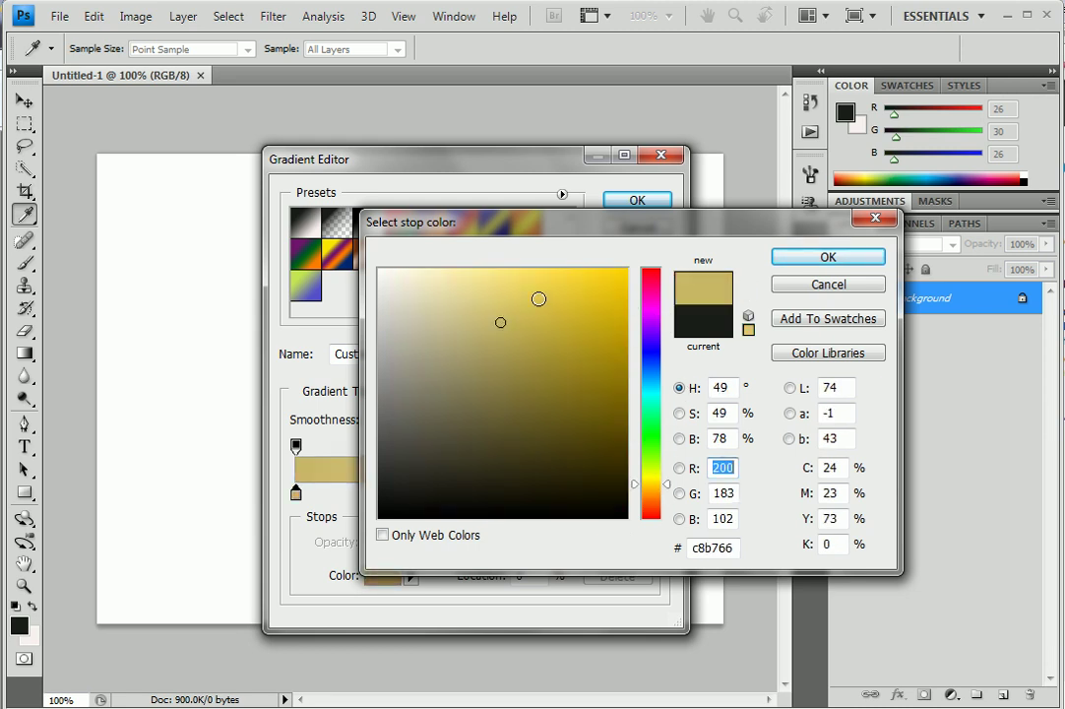
{"action": "left_click", "coordinate": [538, 294]}
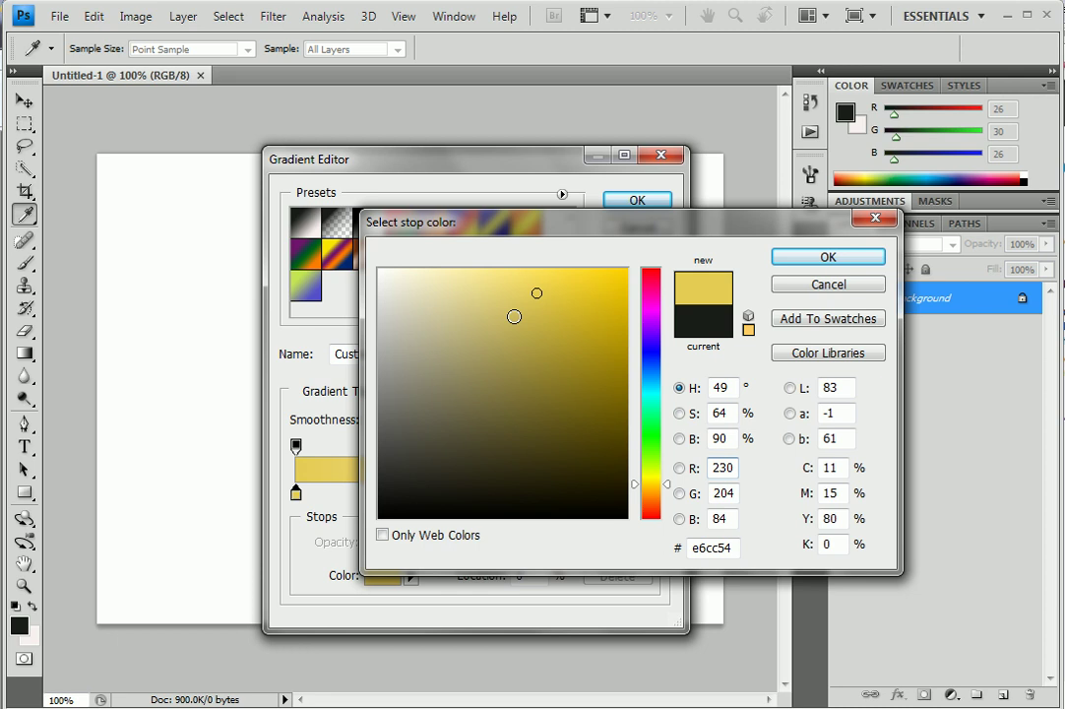
{"action": "left_click", "coordinate": [651, 448]}
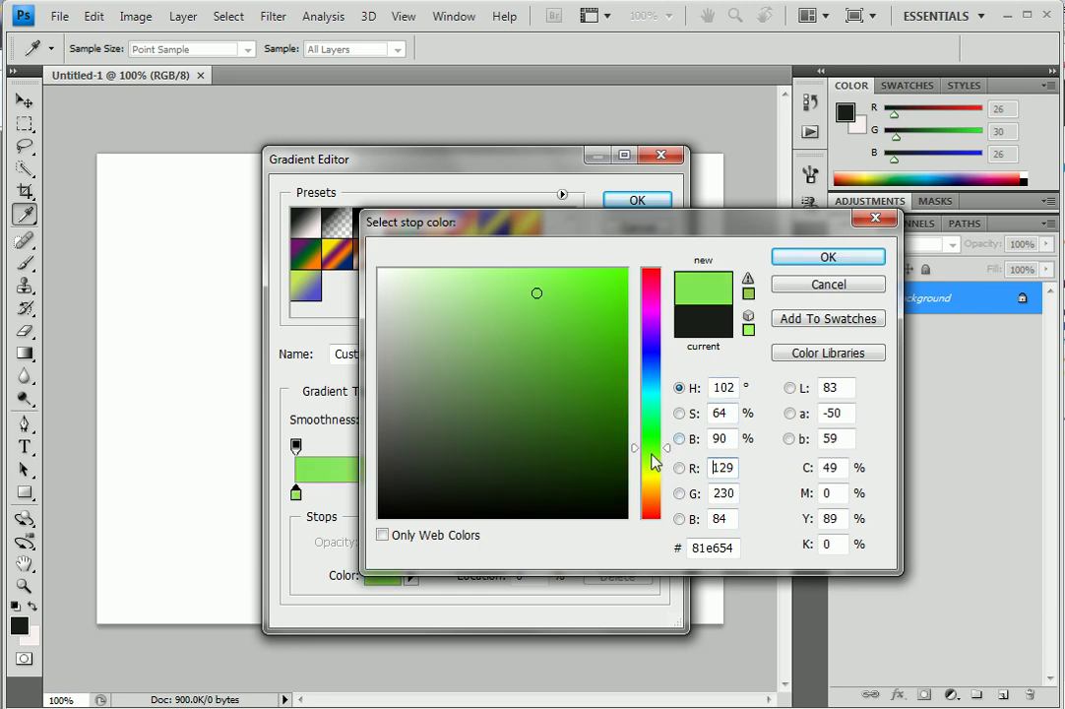
{"action": "left_click", "coordinate": [449, 402]}
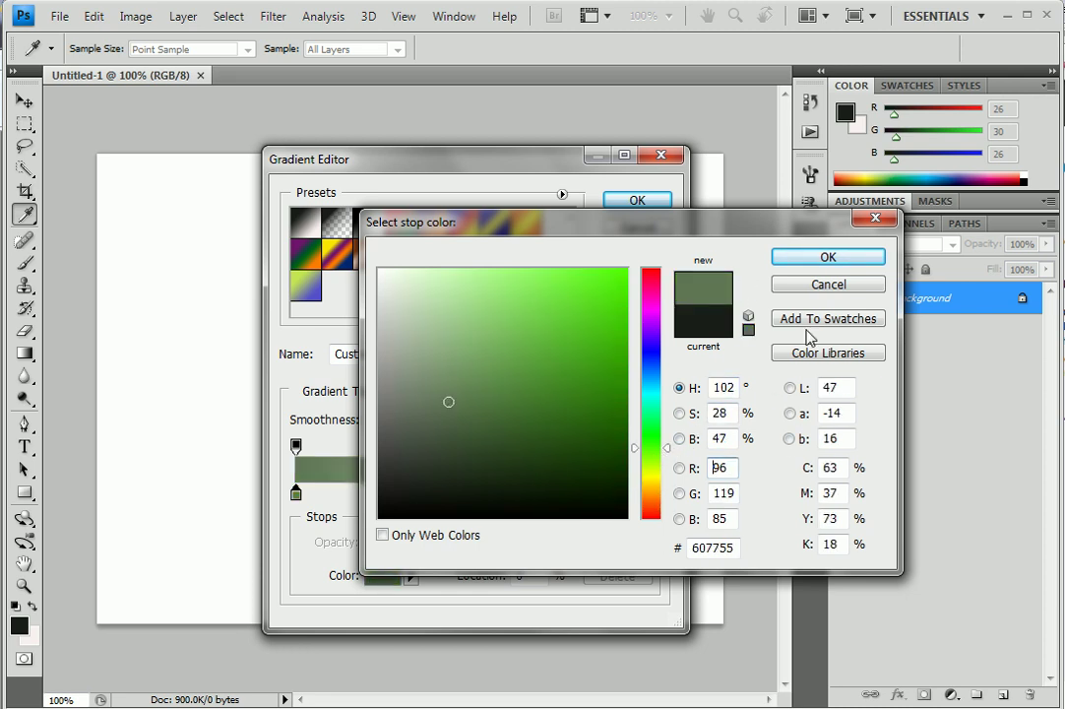
{"action": "left_click", "coordinate": [835, 256]}
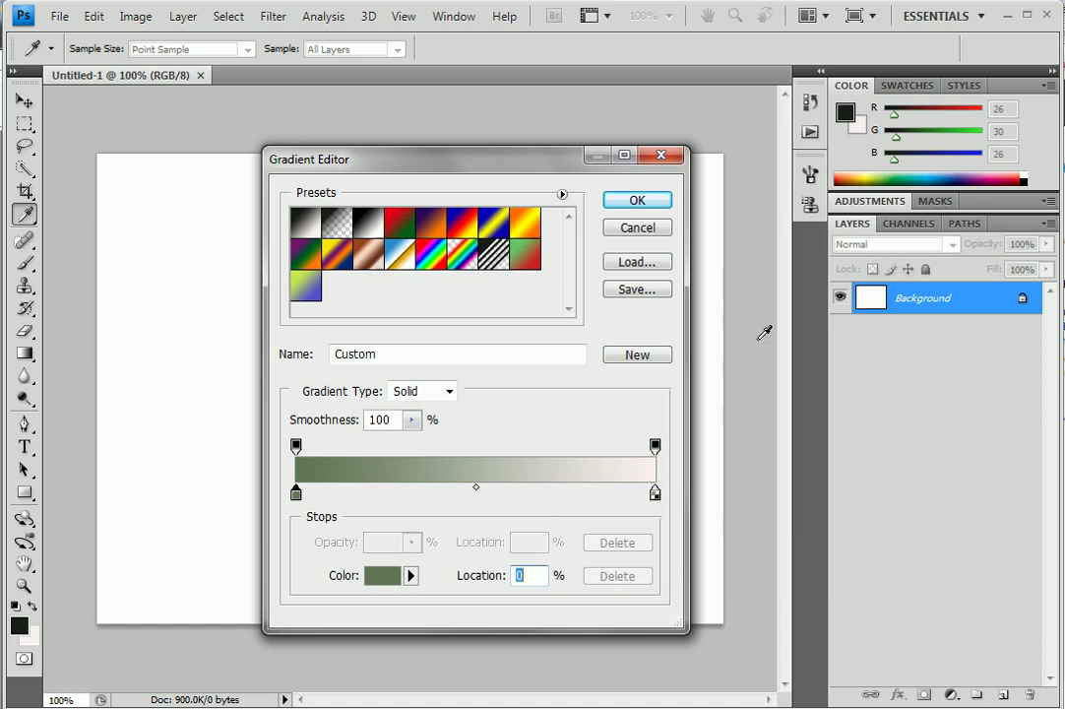
Recolor the gradient's right end stop to a bright yellow-green (e0f665).
{"action": "double_click", "coordinate": [656, 493]}
{"action": "left_click", "coordinate": [481, 282]}
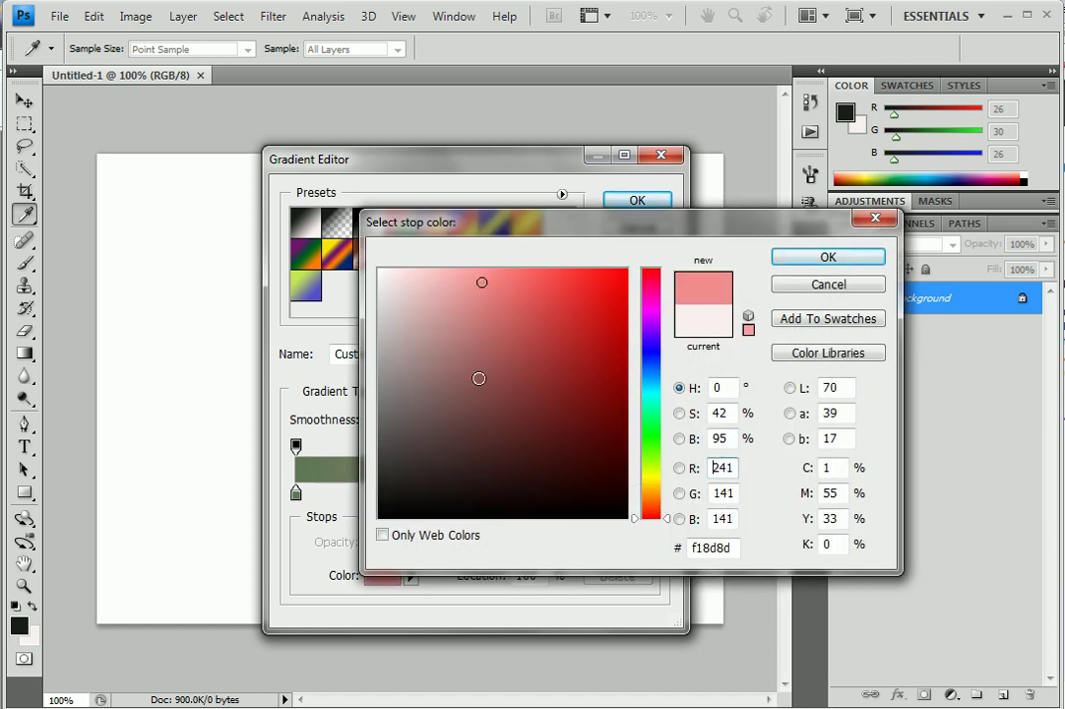
{"action": "left_click", "coordinate": [577, 479]}
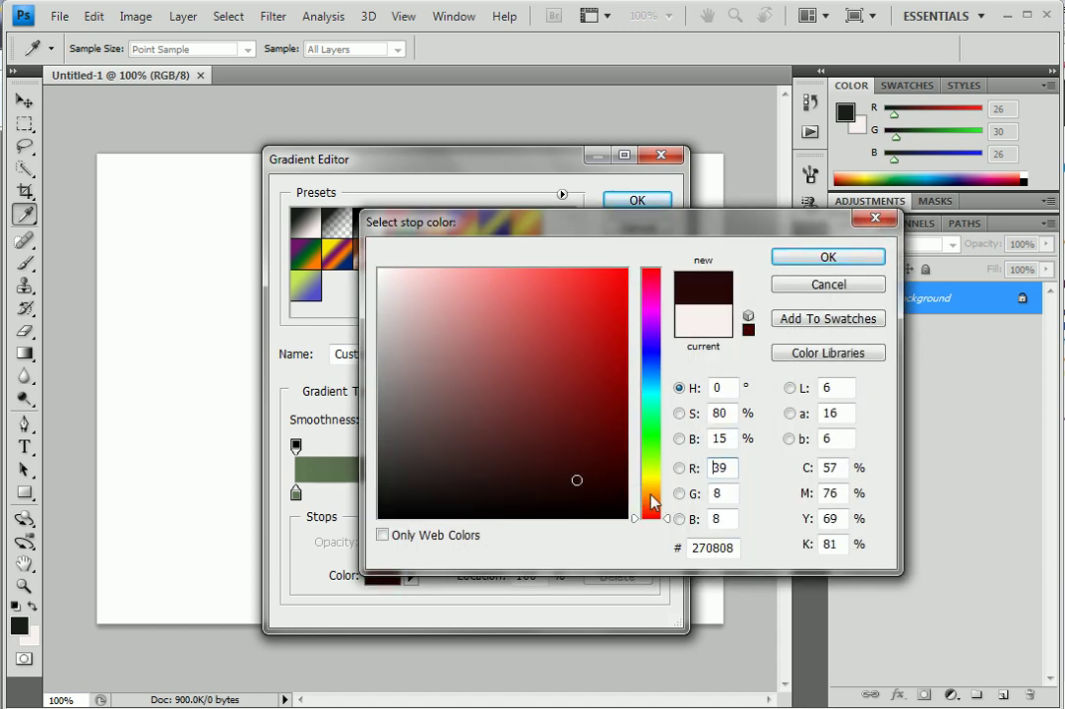
{"action": "left_click", "coordinate": [651, 401]}
{"action": "left_click", "coordinate": [502, 295]}
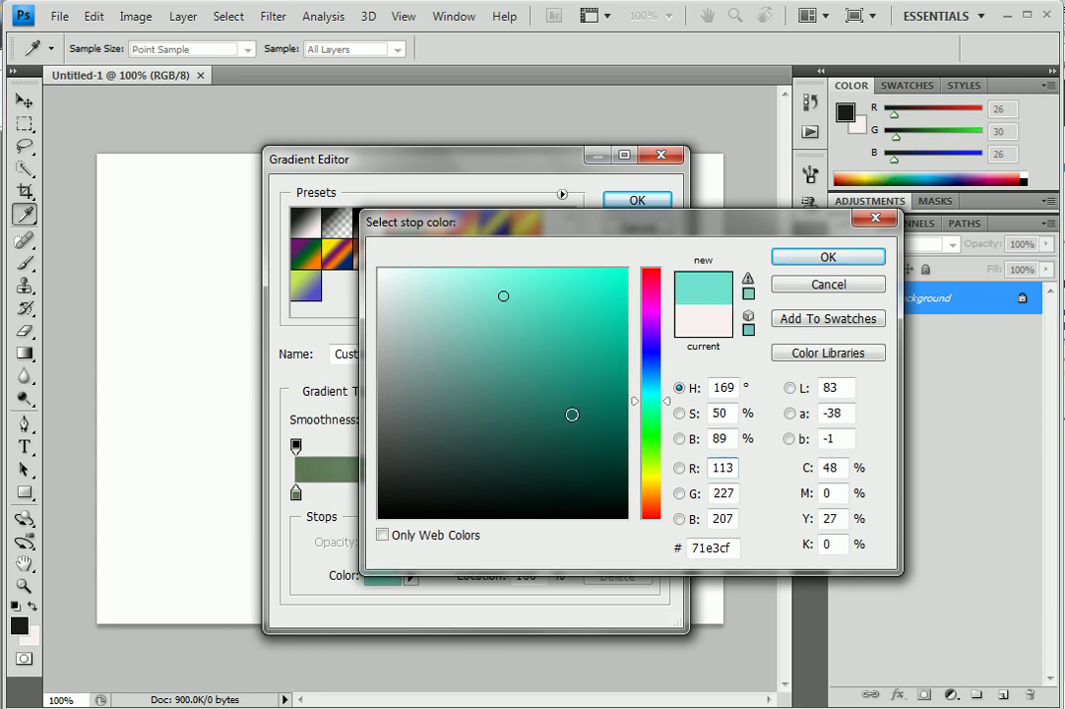
{"action": "left_click", "coordinate": [650, 470]}
{"action": "left_click", "coordinate": [524, 278]}
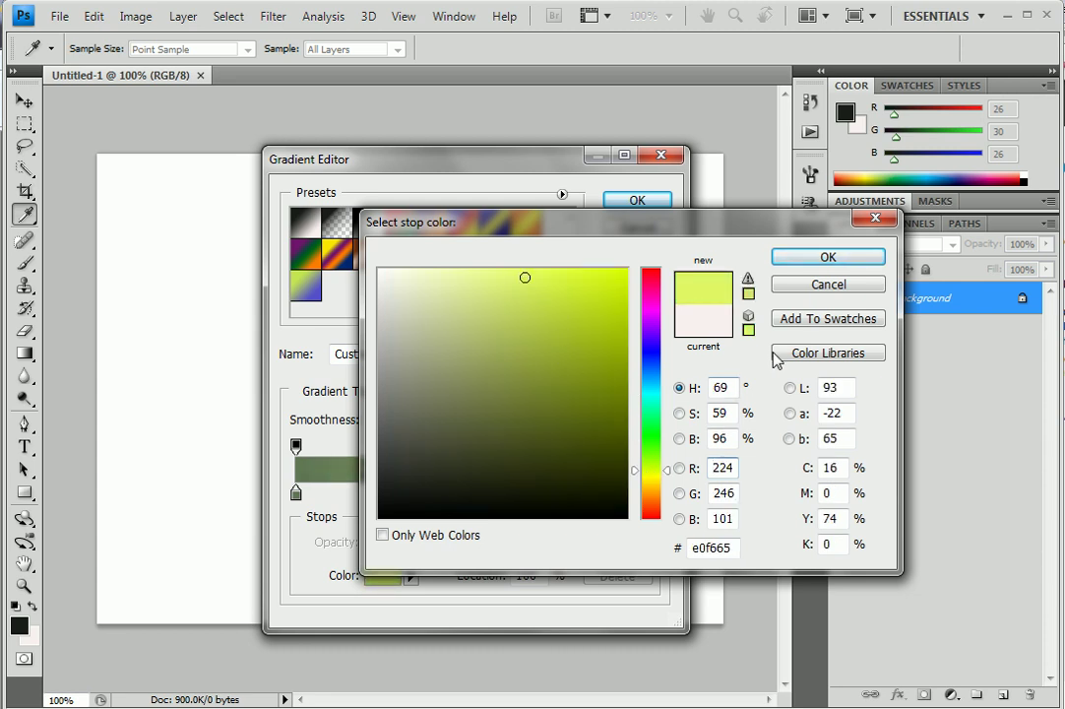
{"action": "left_click", "coordinate": [828, 258]}
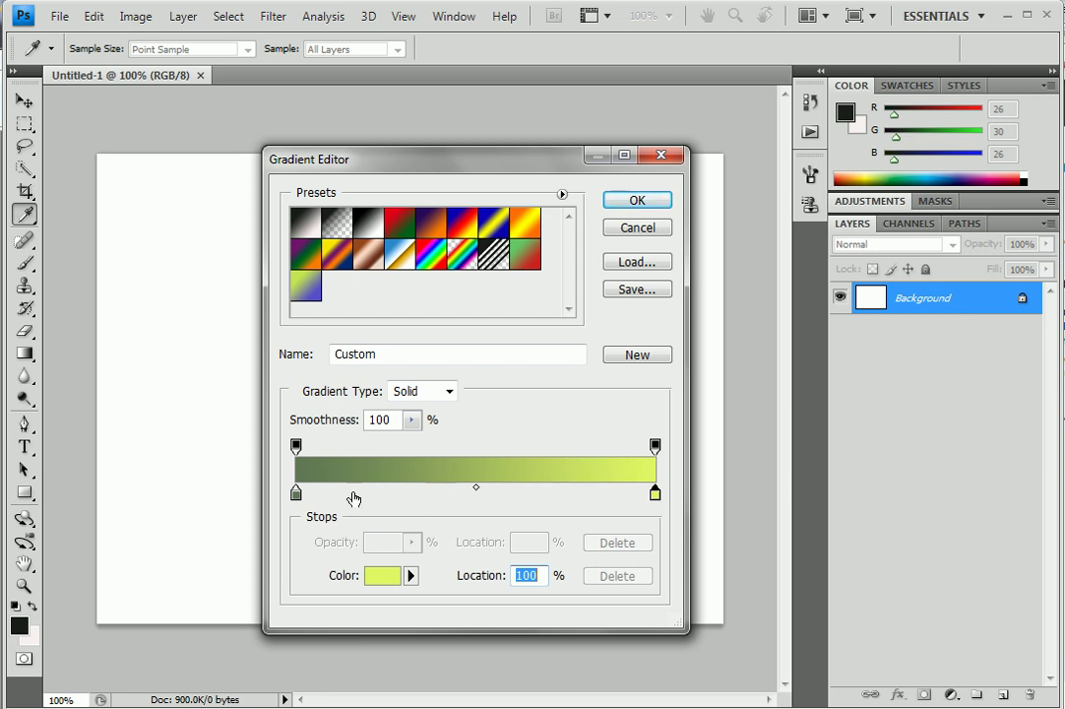
Add a light blue (8fa6d1) color stop at 24% along the gradient.
{"action": "left_click", "coordinate": [384, 490]}
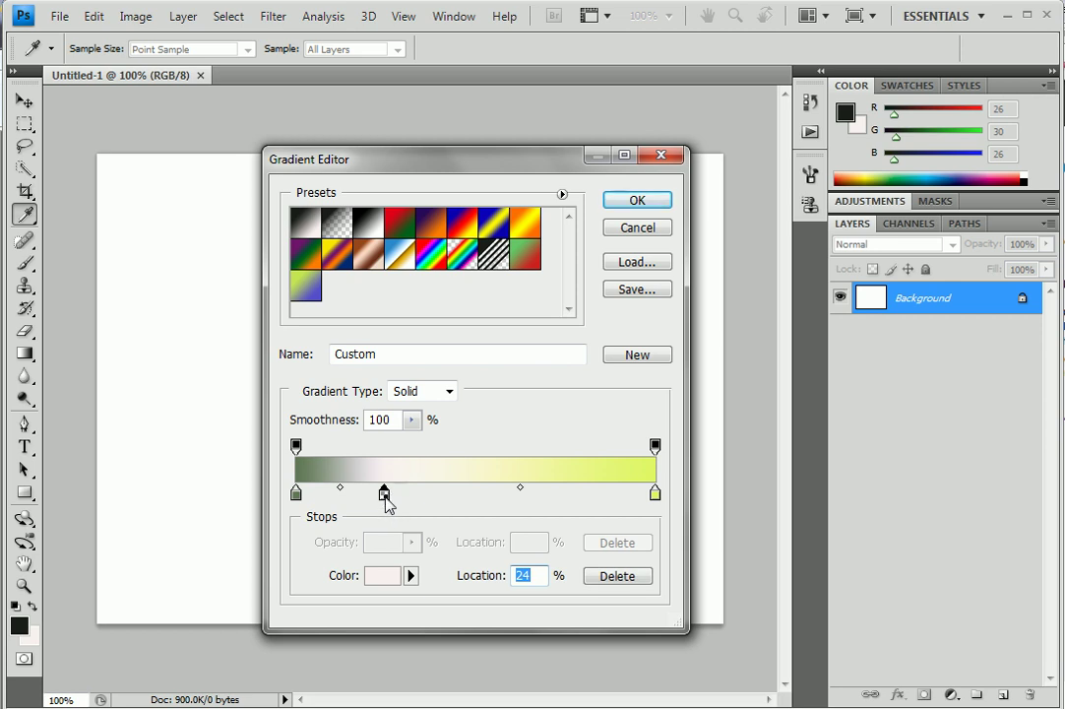
{"action": "double_click", "coordinate": [384, 492]}
{"action": "left_click", "coordinate": [457, 344]}
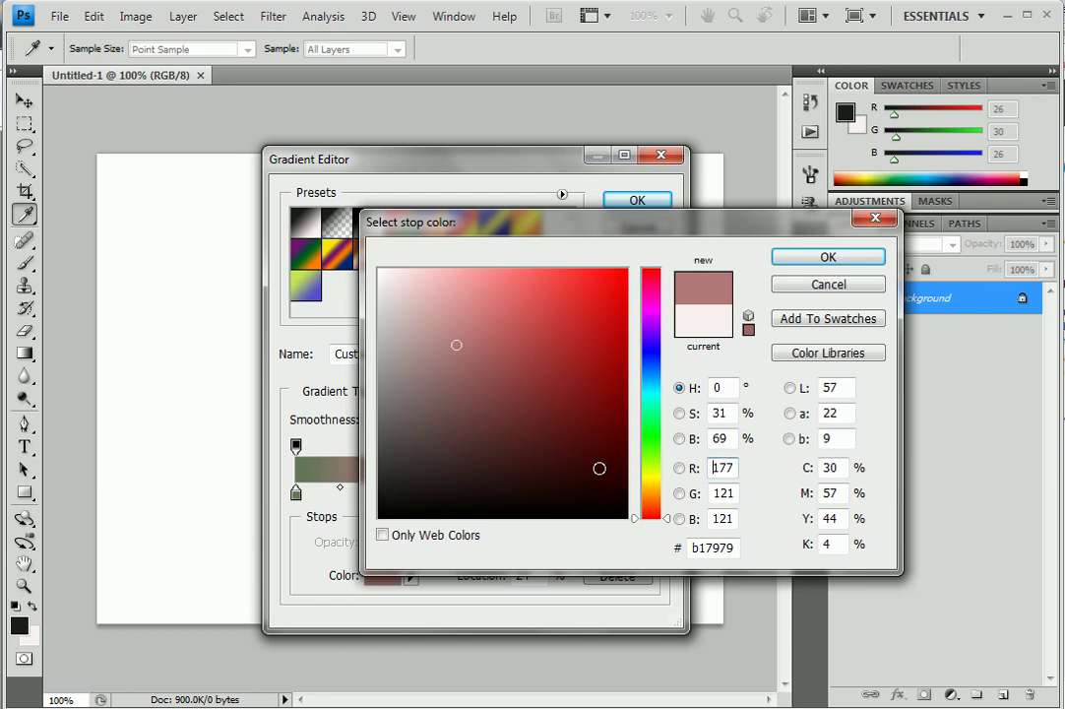
{"action": "left_click", "coordinate": [649, 366]}
{"action": "left_click", "coordinate": [457, 313]}
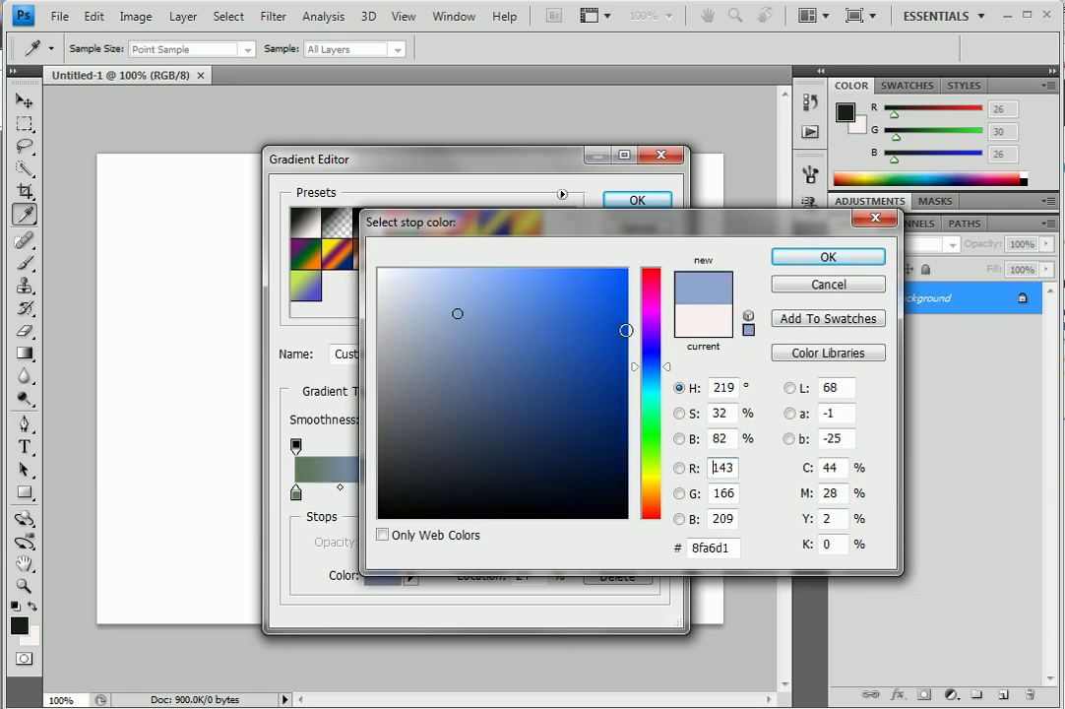
{"action": "left_click", "coordinate": [827, 256]}
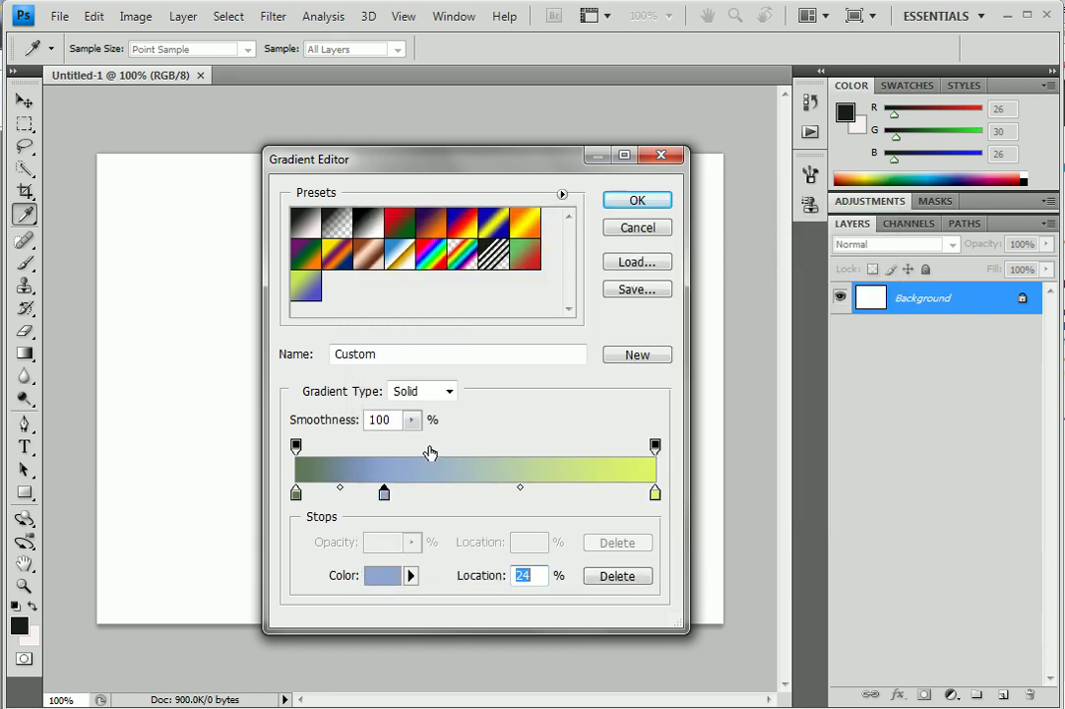
Add a strong red (bd1e1e) color stop at 71% along the gradient.
{"action": "left_click", "coordinate": [551, 493]}
{"action": "double_click", "coordinate": [550, 492]}
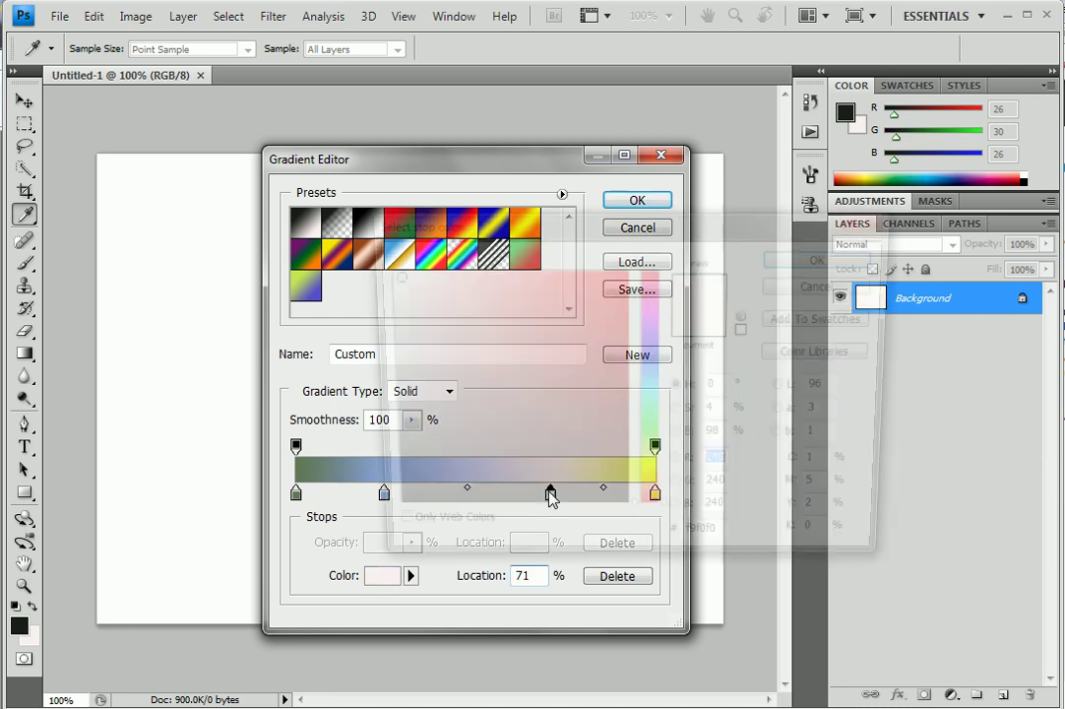
{"action": "left_click", "coordinate": [588, 333]}
{"action": "left_click", "coordinate": [872, 257]}
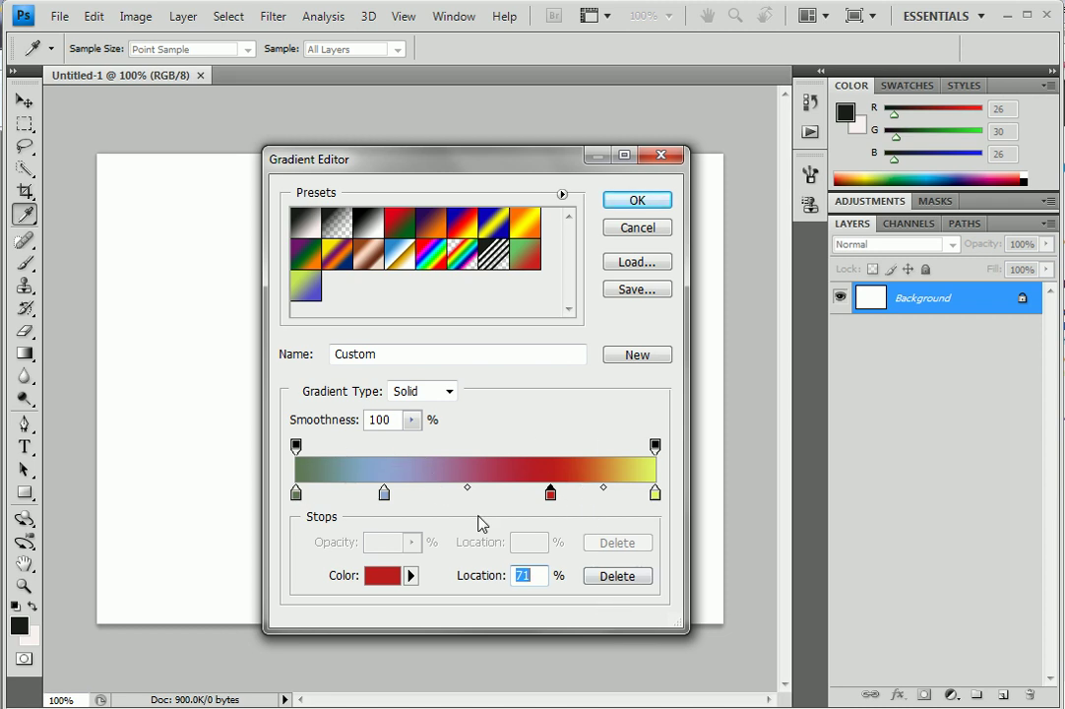
Rename the gradient to MyCustom1 and add it to the Presets list with New.
{"action": "left_click", "coordinate": [395, 356]}
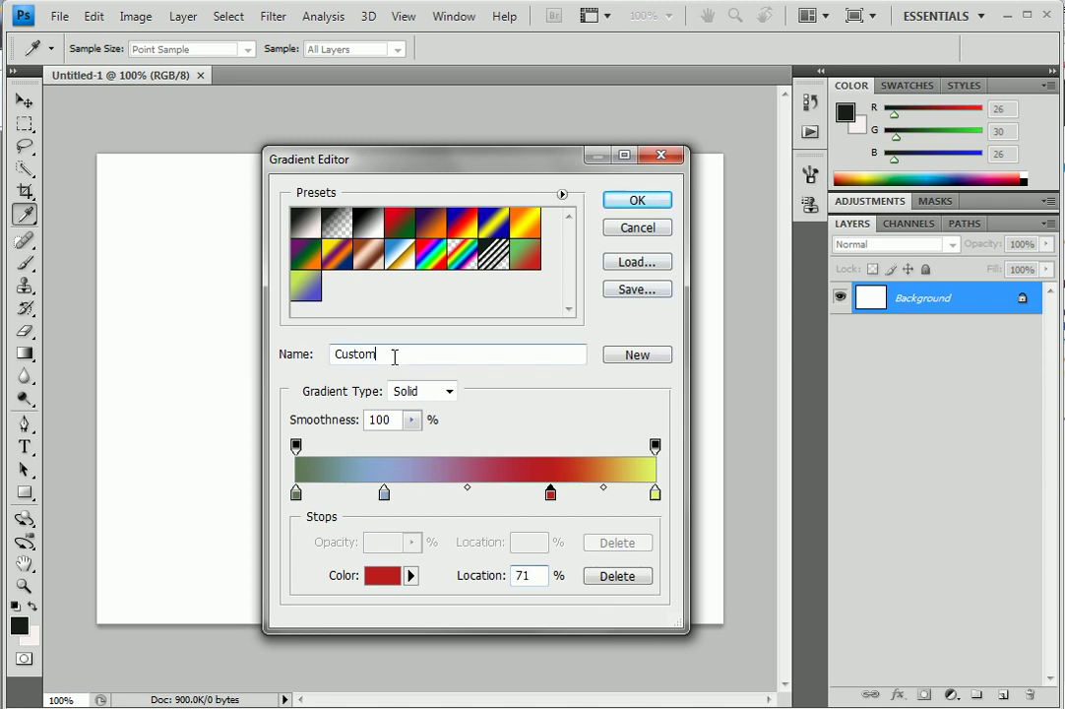
{"action": "left_click", "coordinate": [337, 354]}
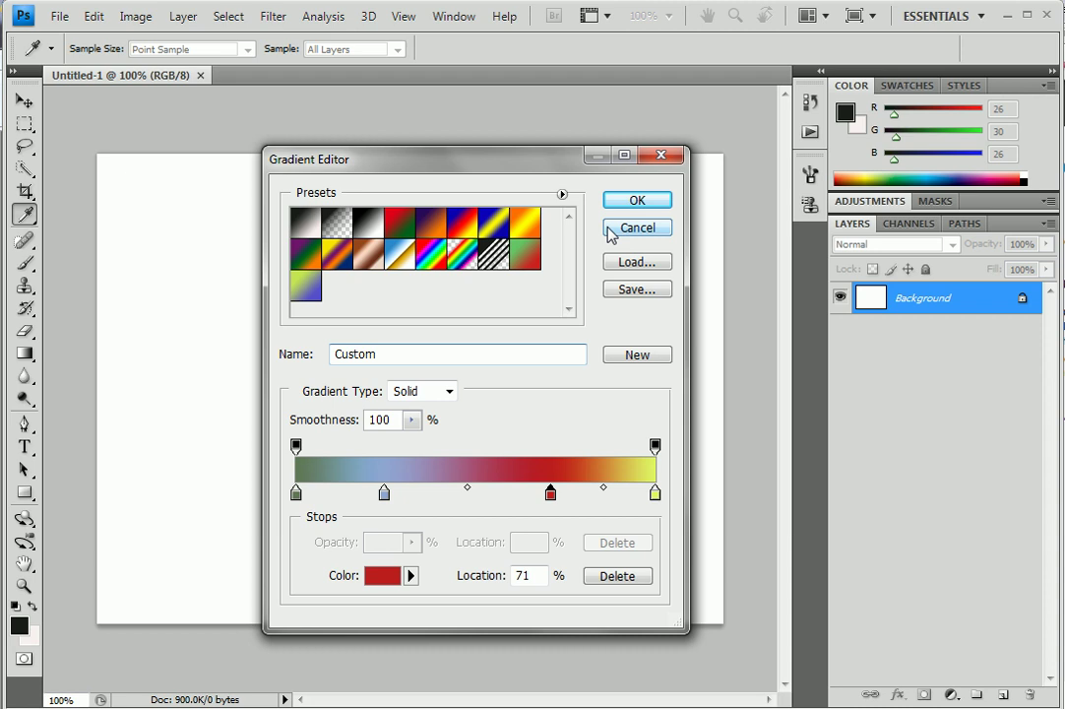
{"action": "type", "text": "My"}
{"action": "left_click", "coordinate": [647, 354]}
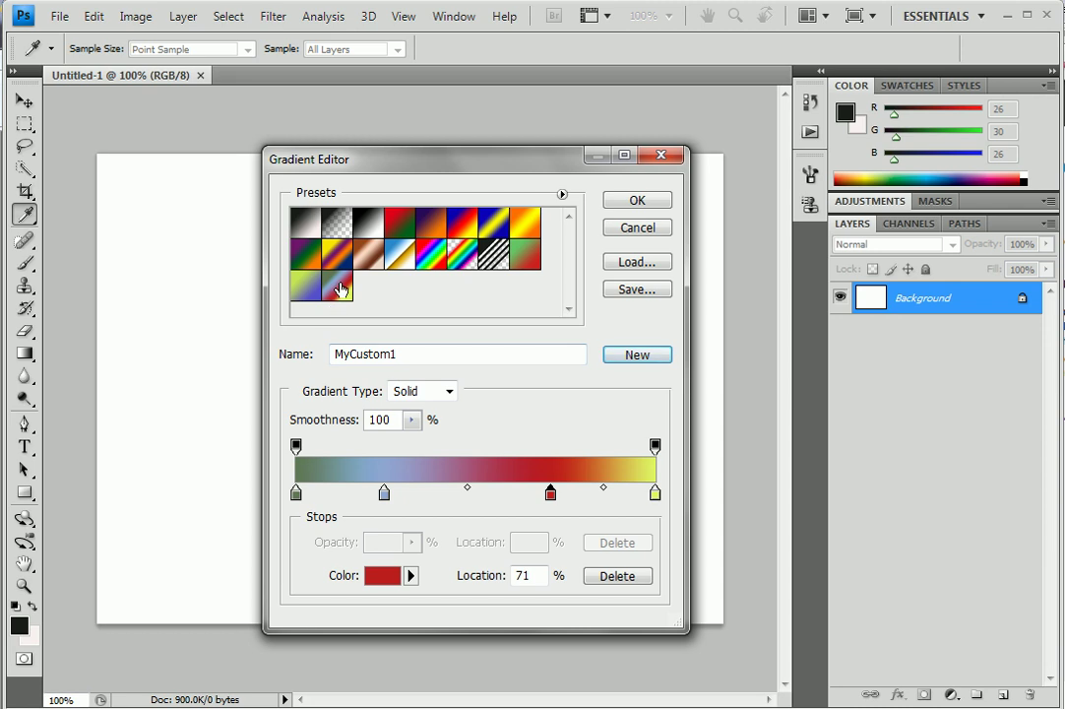
{"action": "mouse_move", "coordinate": [344, 296]}
{"action": "left_mouse_down"}
{"action": "mouse_move", "coordinate": [356, 306]}
{"action": "mouse_move", "coordinate": [503, 309]}
{"action": "mouse_move", "coordinate": [334, 302]}
{"action": "left_mouse_up"}
Close the Gradient Editor, add a new empty layer, and choose the Rectangle tool.
{"action": "left_click", "coordinate": [639, 200]}
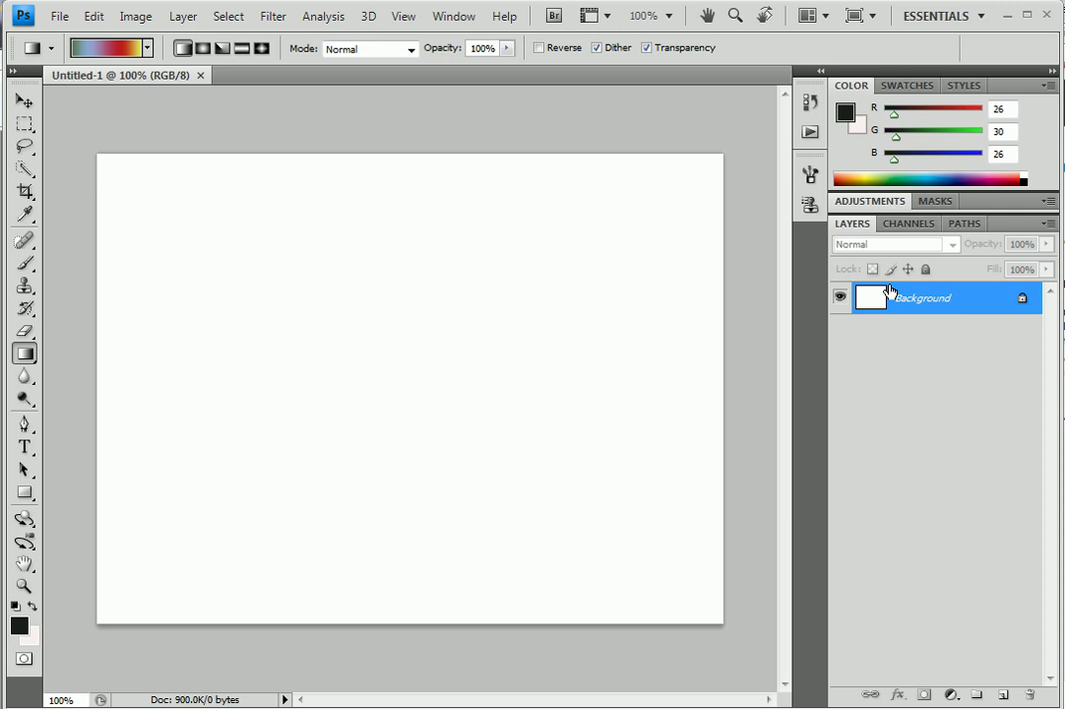
{"action": "left_click", "coordinate": [1003, 696]}
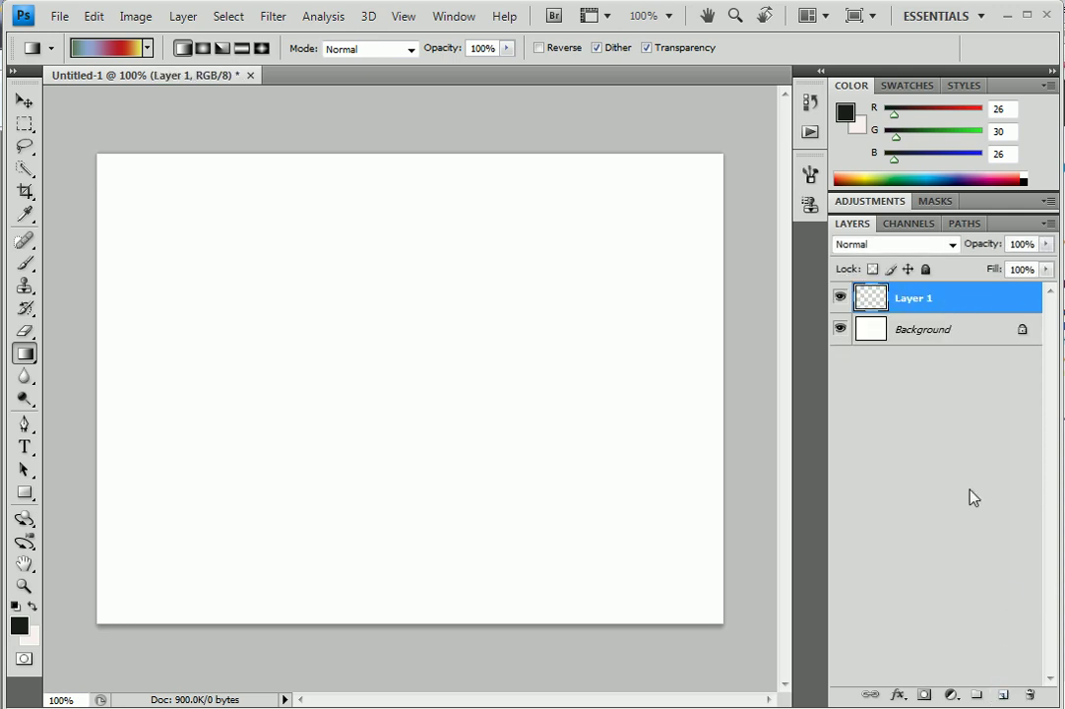
{"action": "left_click", "coordinate": [38, 495]}
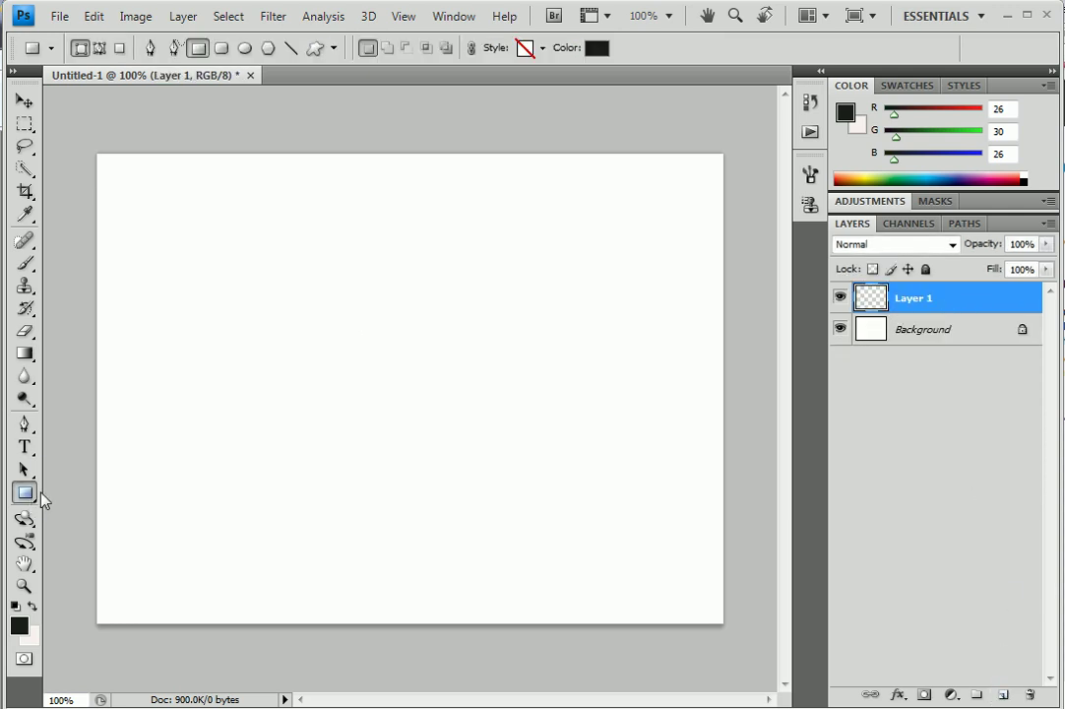
Set the foreground color to near-white and draw a pale rectangle in the canvas's upper-left area.
{"action": "left_click", "coordinate": [32, 636]}
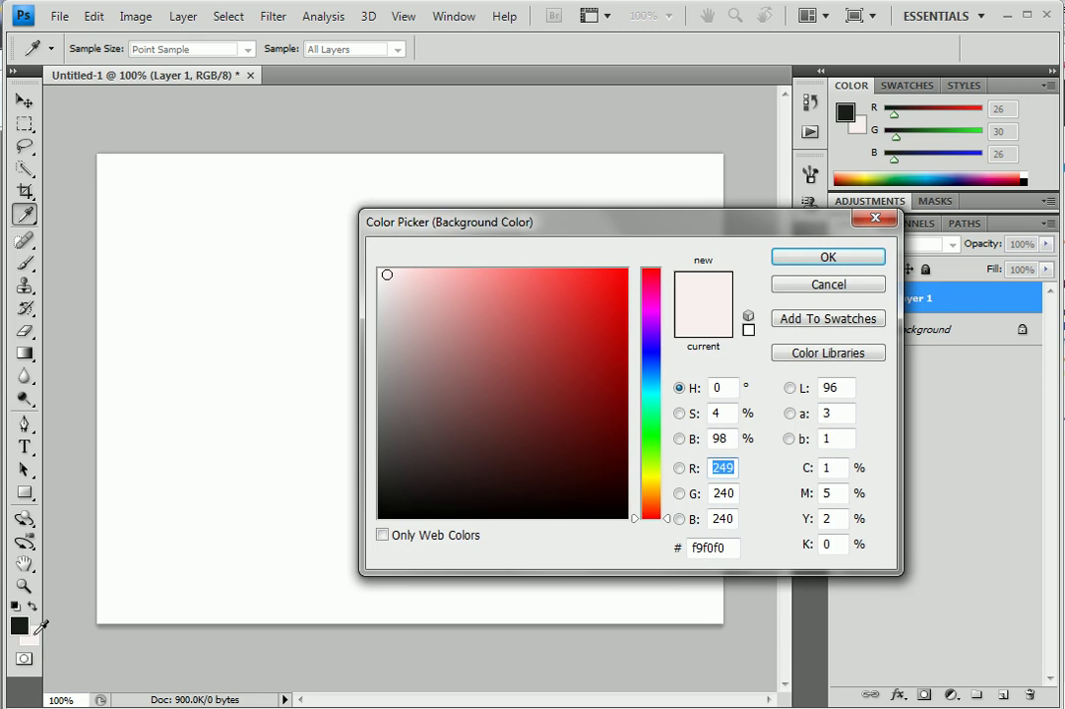
{"action": "left_click", "coordinate": [835, 285]}
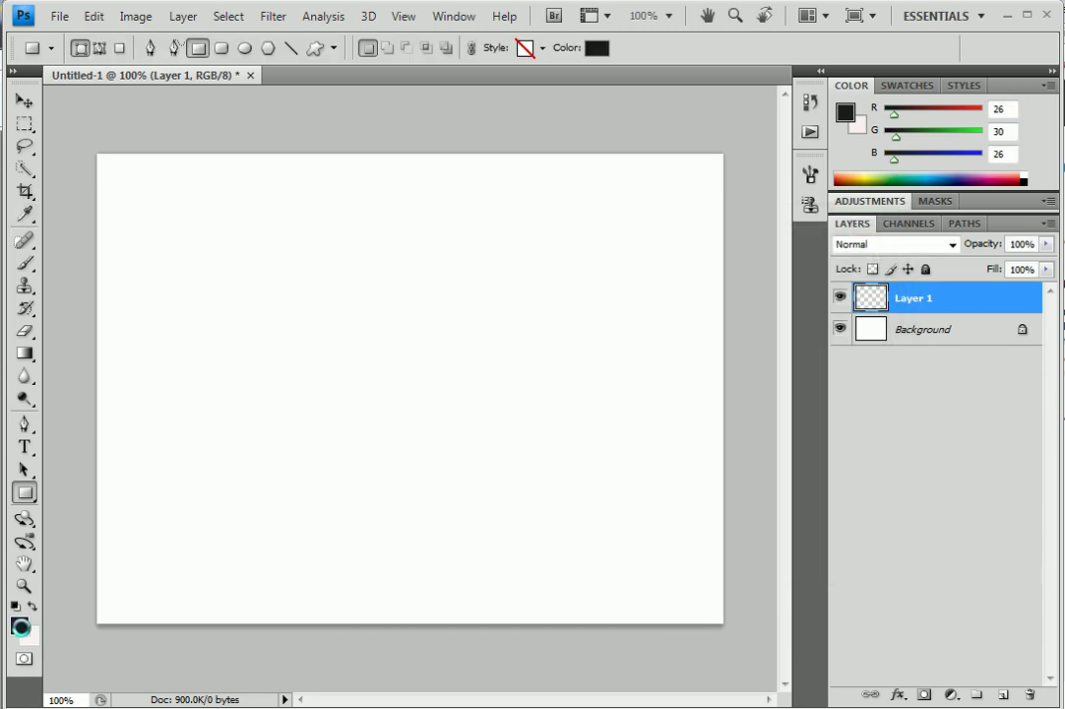
{"action": "left_click", "coordinate": [20, 627]}
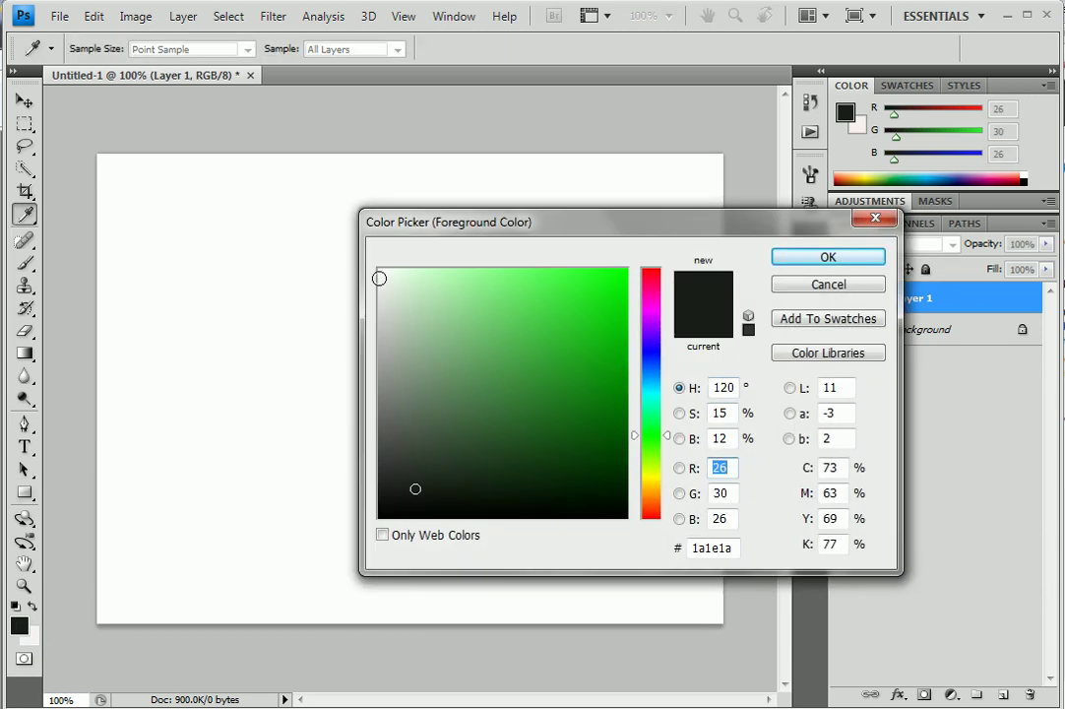
{"action": "left_click", "coordinate": [380, 279]}
{"action": "left_click", "coordinate": [828, 257]}
{"action": "key", "text": "u"}
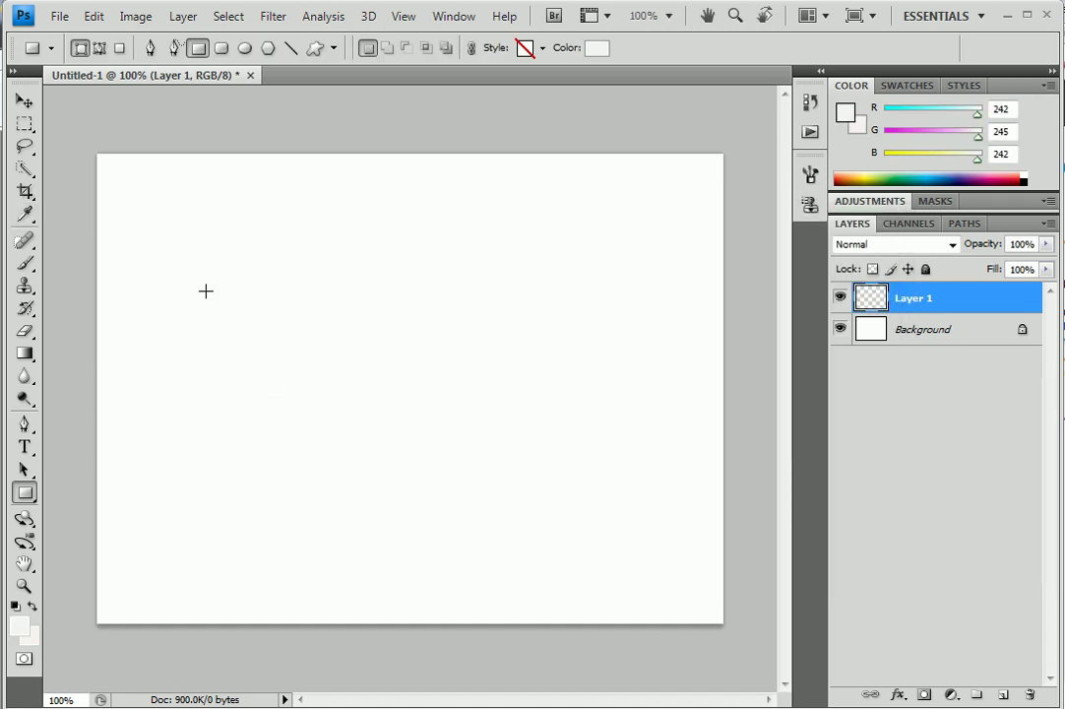
{"action": "left_click_drag", "start_coordinate": [208, 262], "coordinate": [419, 390]}
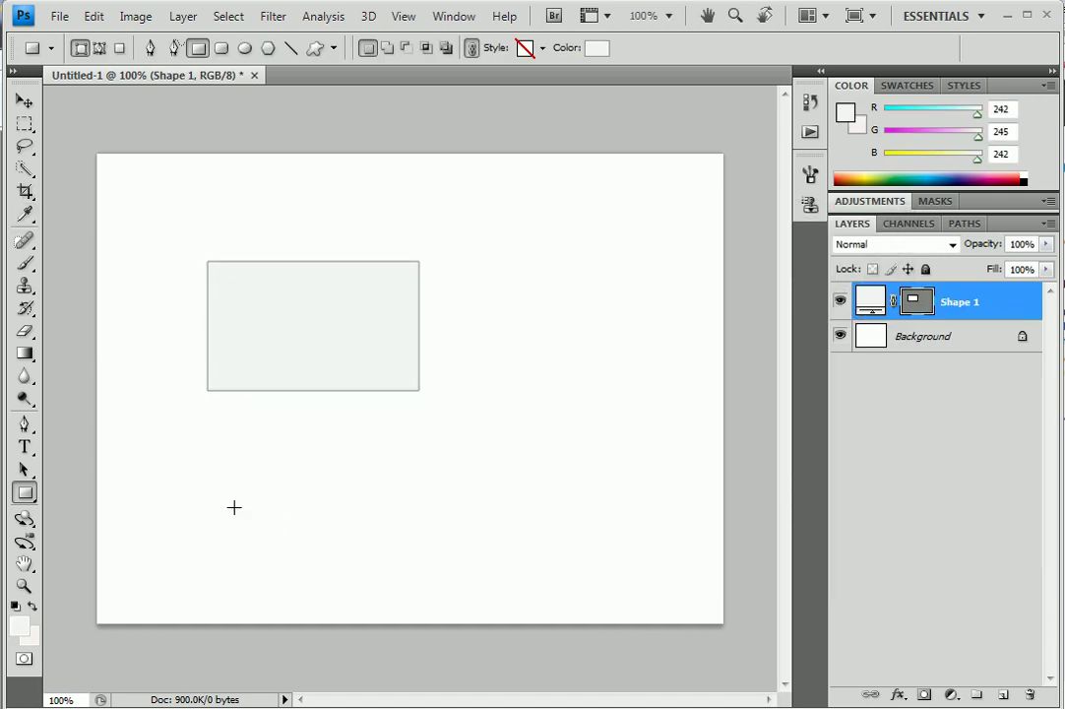
{"action": "left_click", "coordinate": [31, 357]}
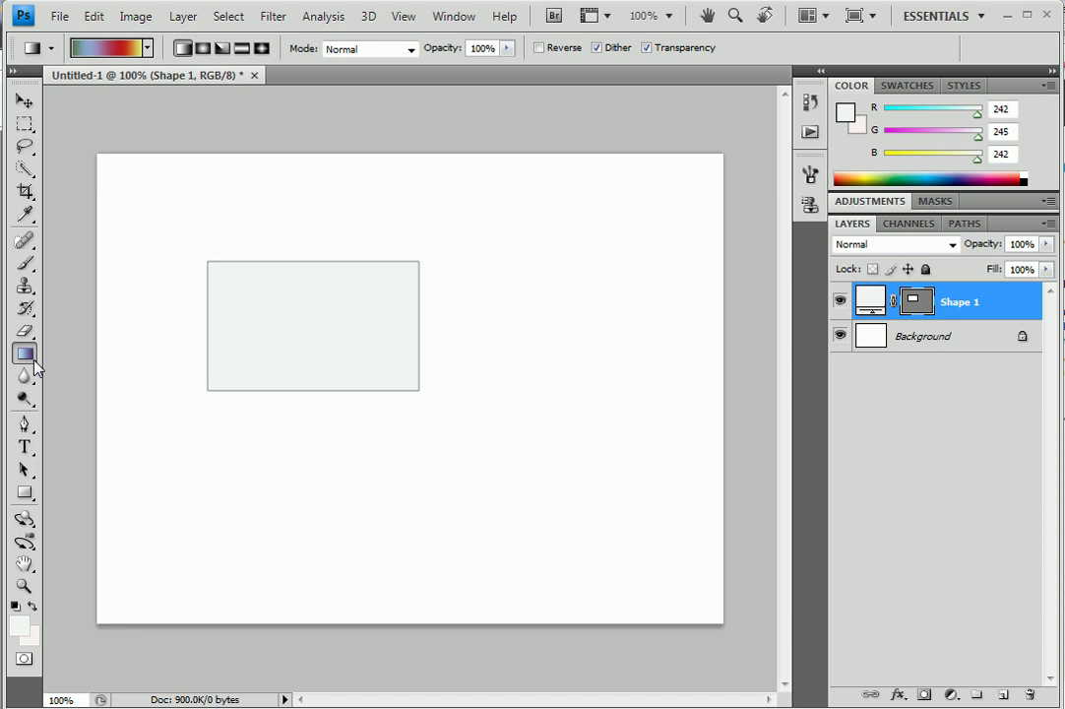
Select a large rectangle and fill it diagonally with the custom gradient on a new layer.
{"action": "left_click", "coordinate": [25, 123]}
{"action": "left_click_drag", "start_coordinate": [565, 478], "coordinate": [573, 479]}
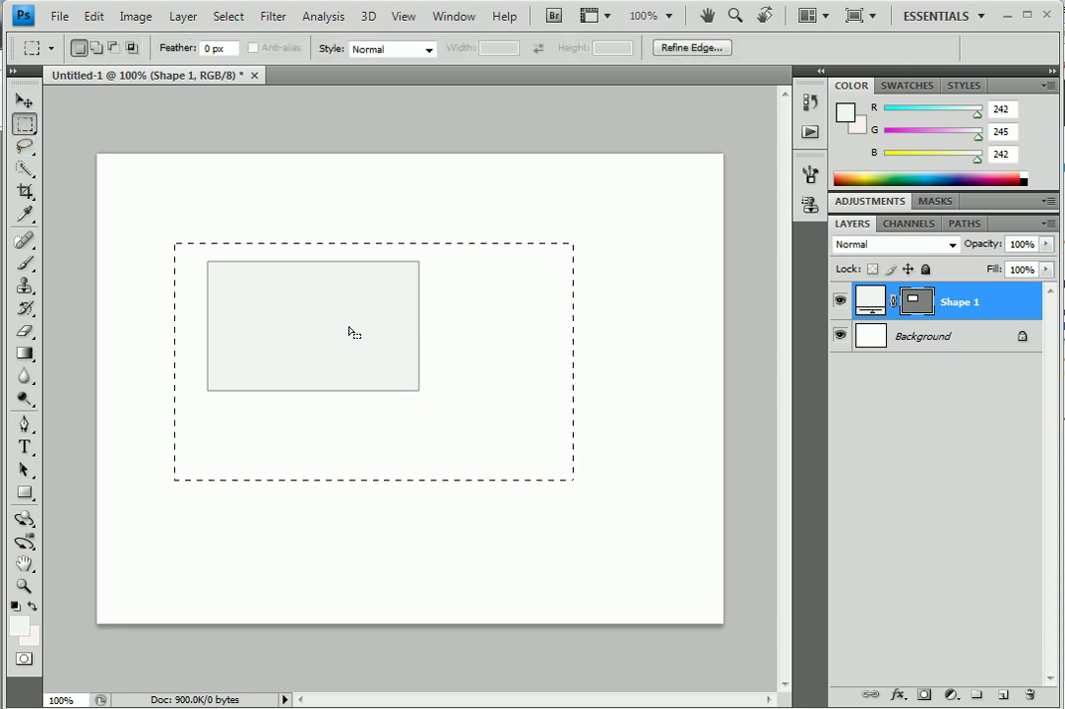
{"action": "left_click", "coordinate": [24, 354]}
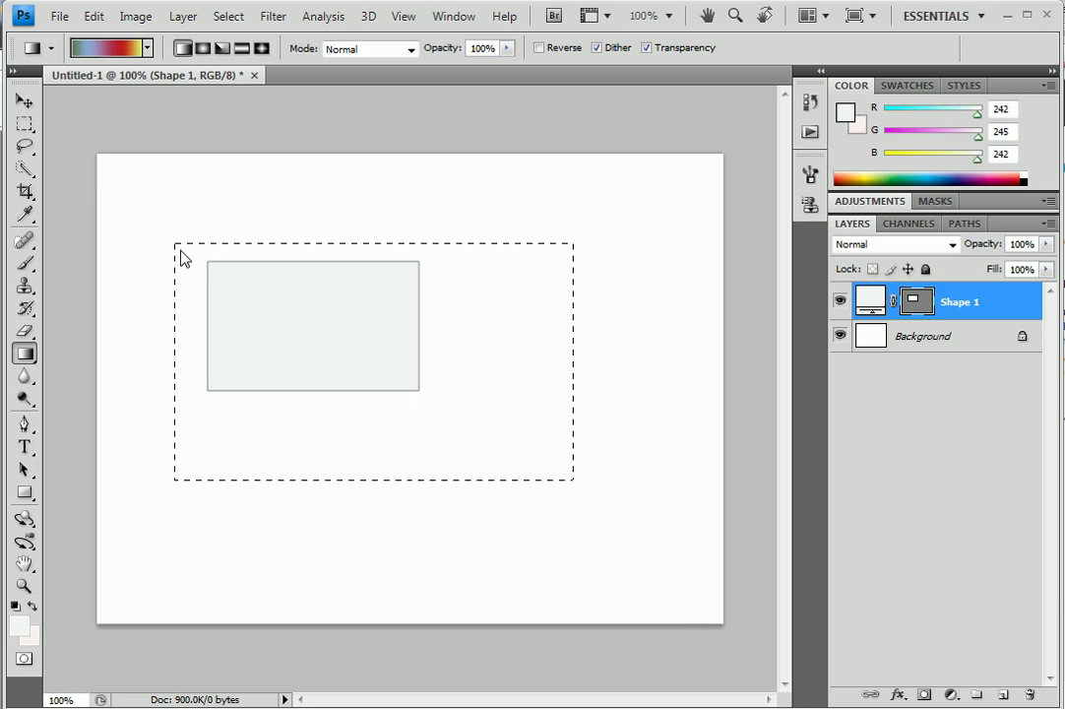
{"action": "left_click_drag", "start_coordinate": [181, 254], "coordinate": [440, 299]}
{"action": "left_click", "coordinate": [745, 360]}
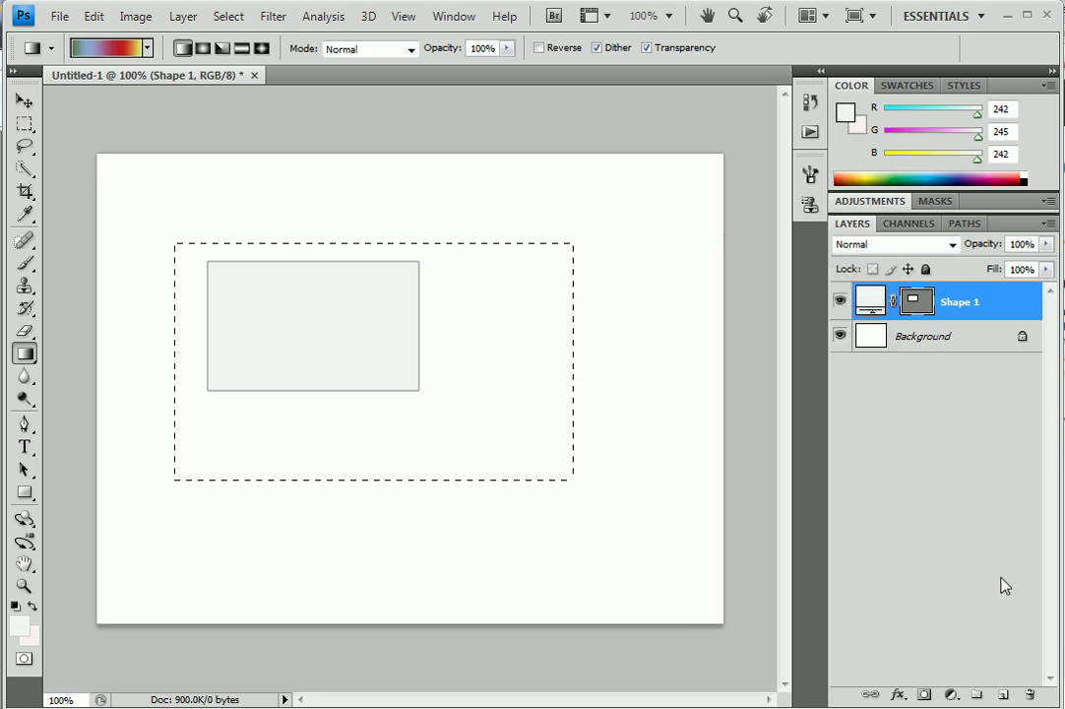
{"action": "left_click", "coordinate": [1003, 695]}
{"action": "left_click_drag", "start_coordinate": [176, 244], "coordinate": [563, 478]}
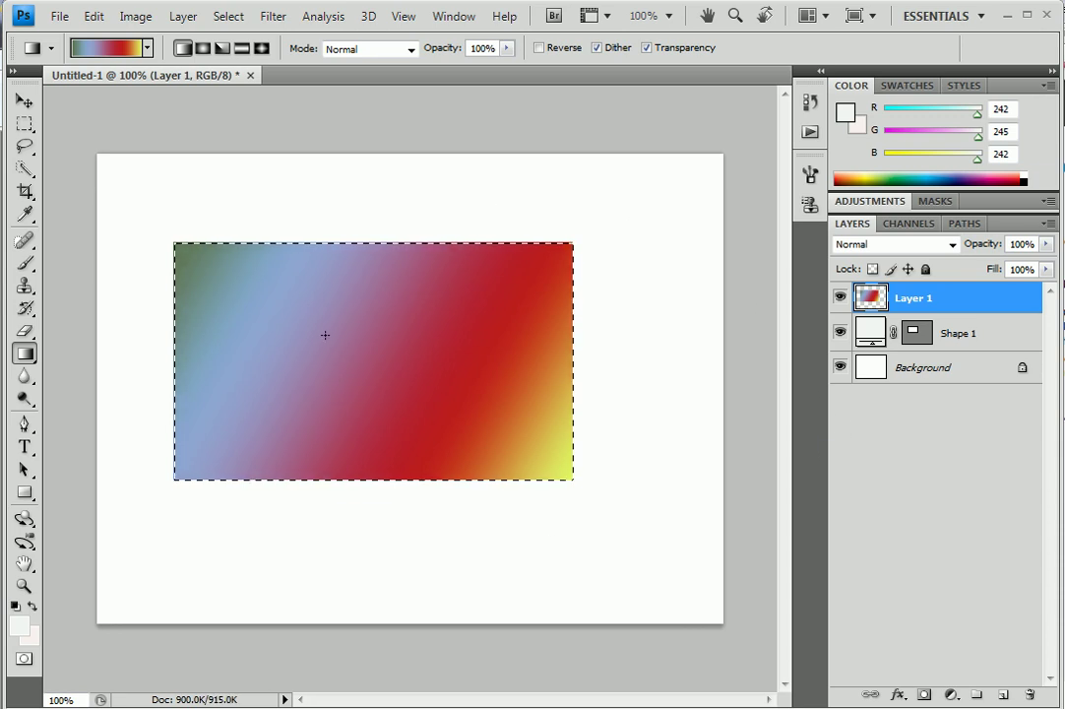
{"action": "left_click", "coordinate": [140, 52]}
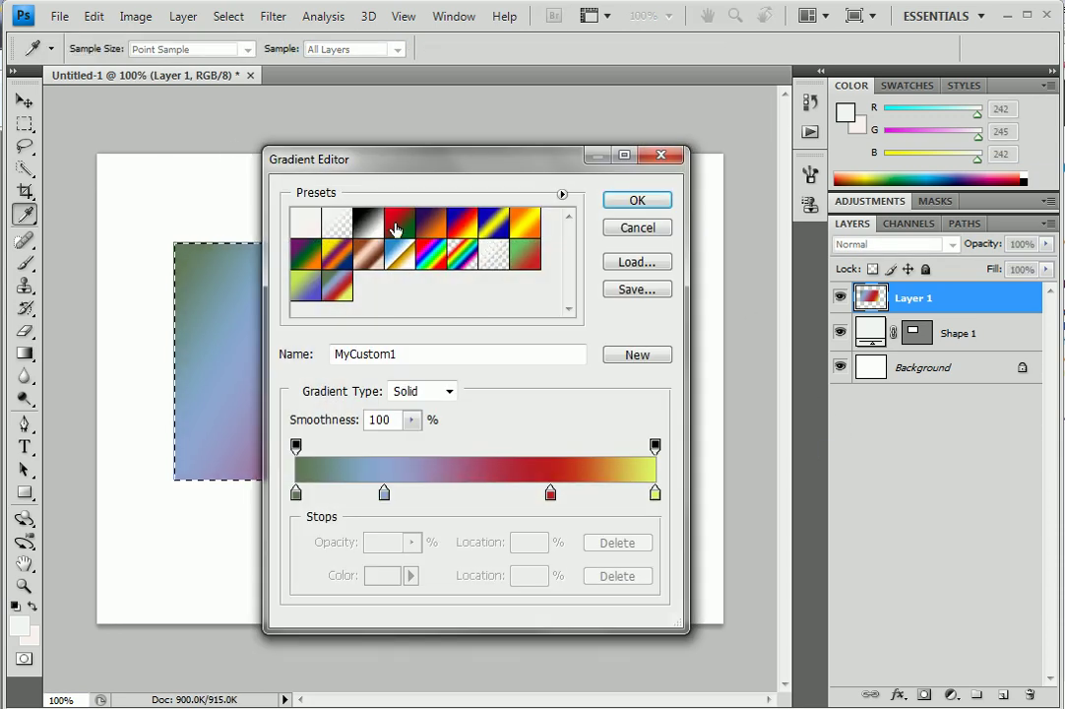
Refill the selection diagonally with the Black, White gradient preset.
{"action": "left_click", "coordinate": [367, 224]}
{"action": "left_click", "coordinate": [637, 201]}
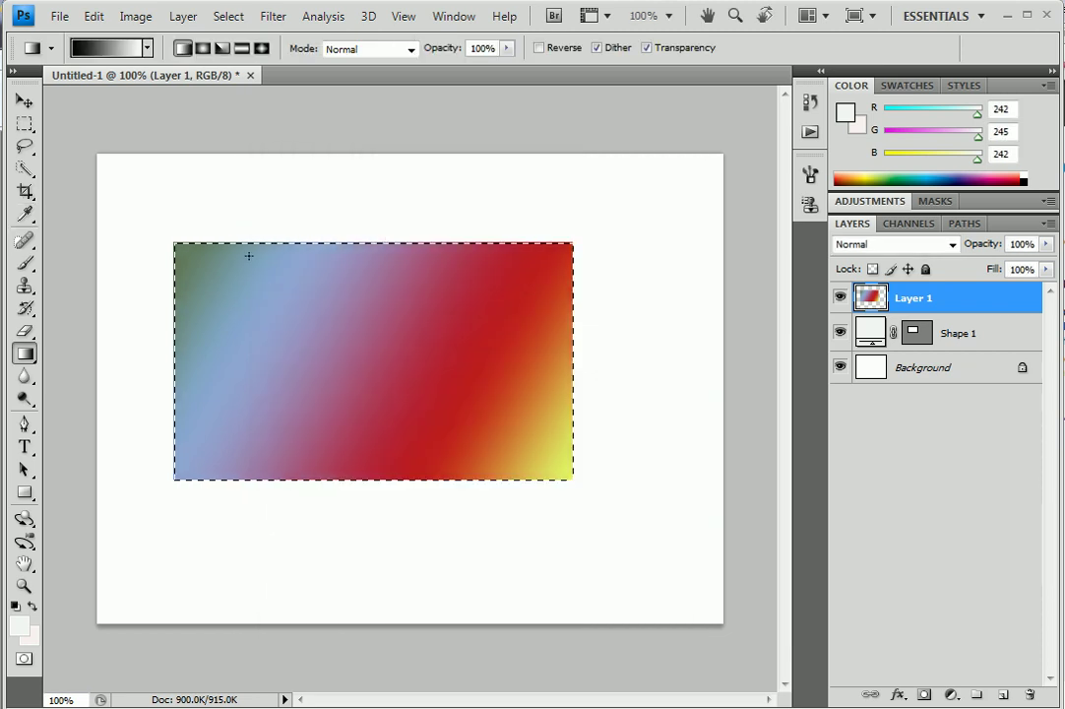
{"action": "left_click_drag", "start_coordinate": [250, 256], "coordinate": [549, 467]}
Select the saved MyCustom1 preset and refill the selection with it, reversed direction.
{"action": "left_click", "coordinate": [124, 49]}
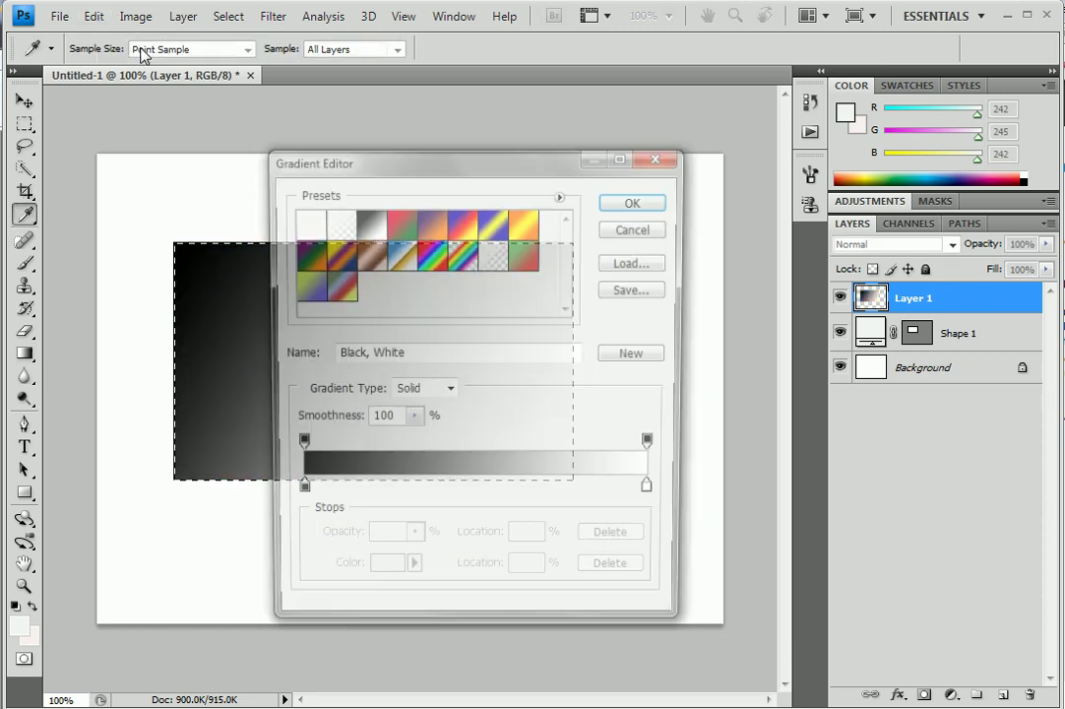
{"action": "left_click_drag", "start_coordinate": [346, 297], "coordinate": [457, 308]}
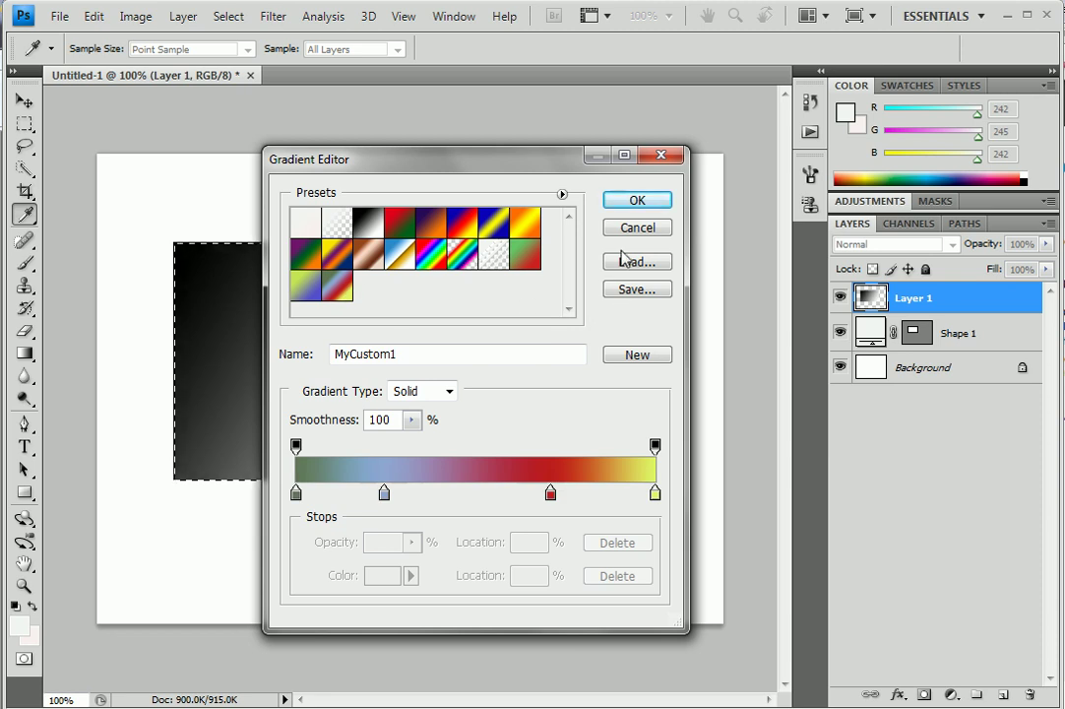
{"action": "left_click", "coordinate": [637, 201]}
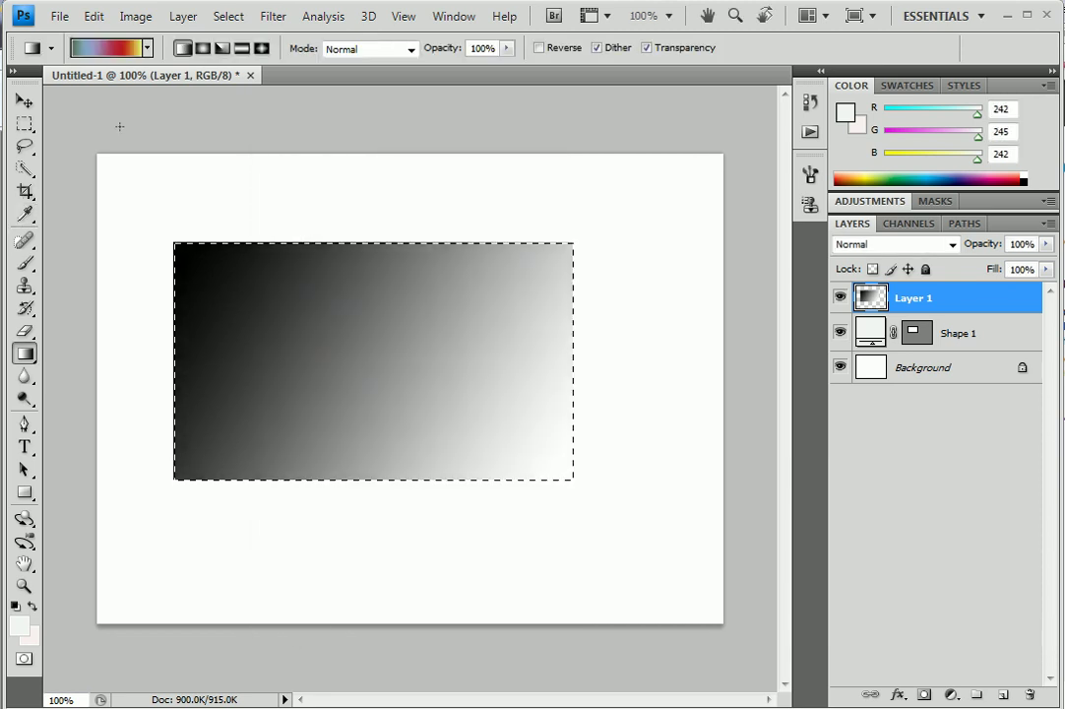
{"action": "left_click", "coordinate": [131, 48]}
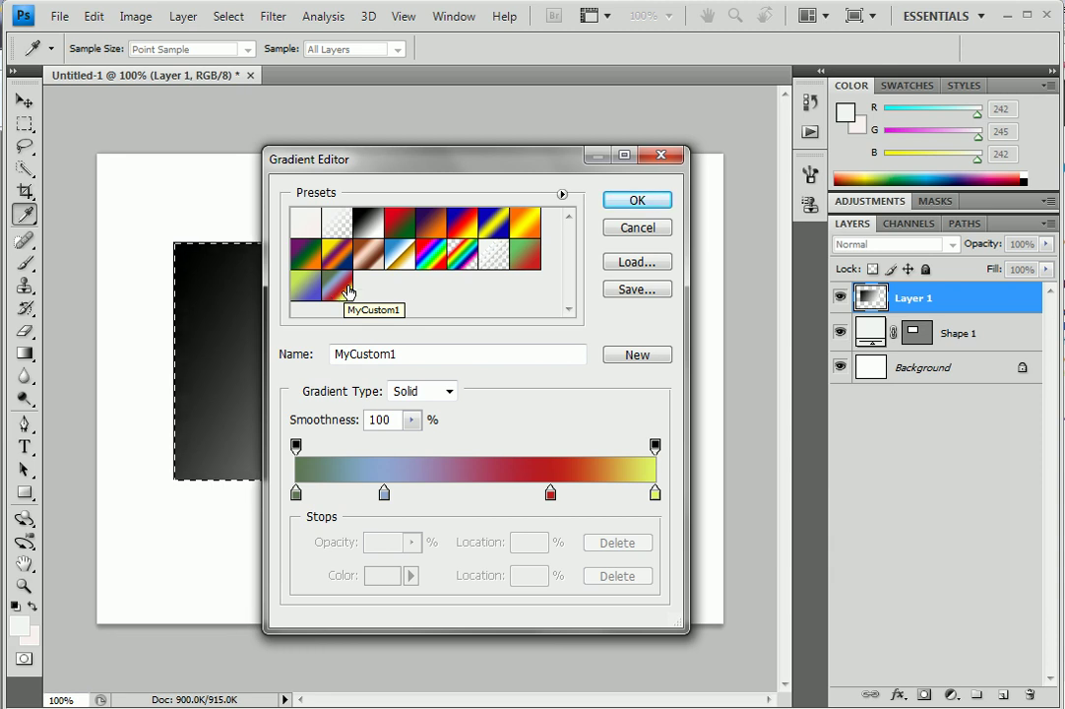
{"action": "left_click", "coordinate": [637, 199]}
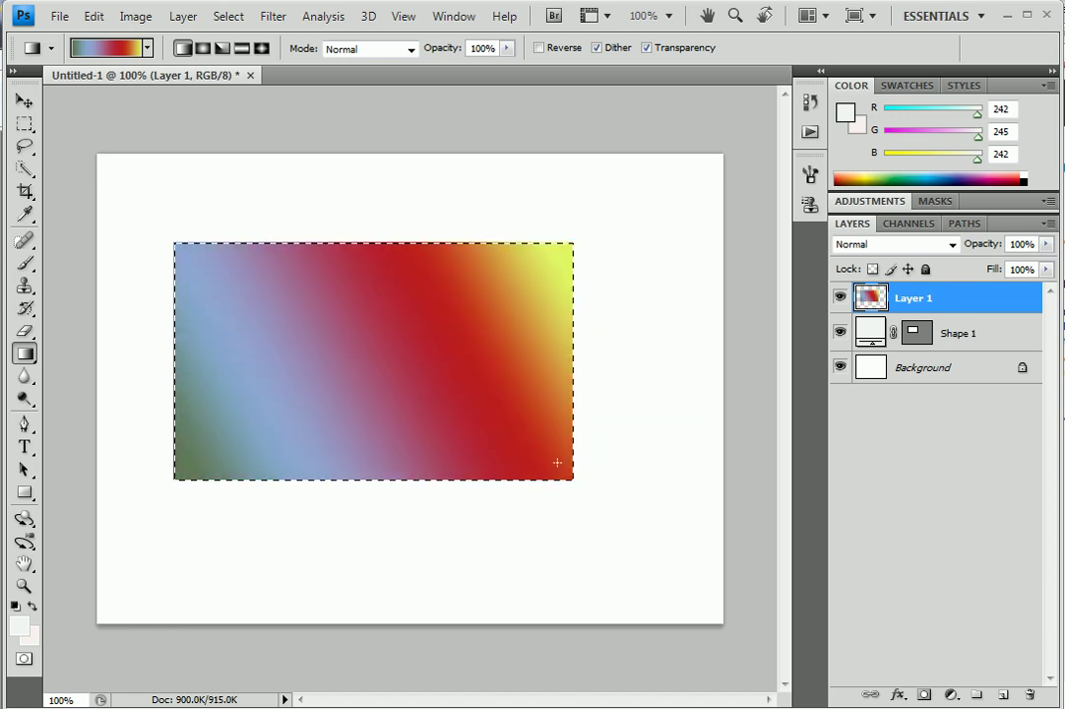
{"action": "left_click_drag", "start_coordinate": [581, 423], "coordinate": [99, 362]}
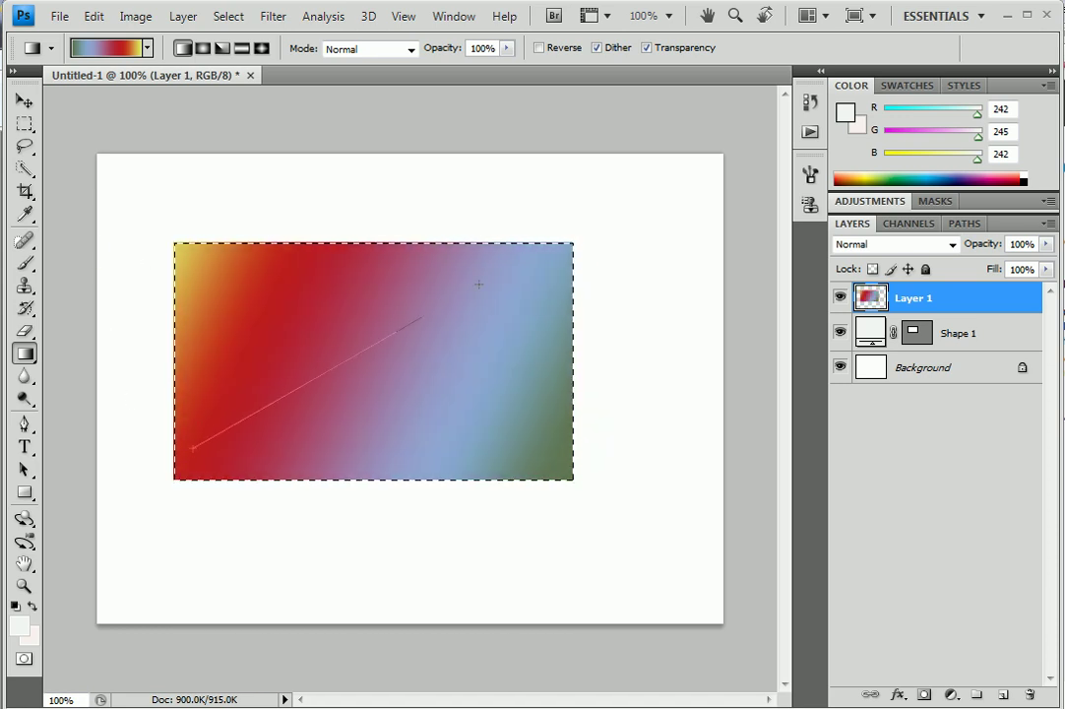